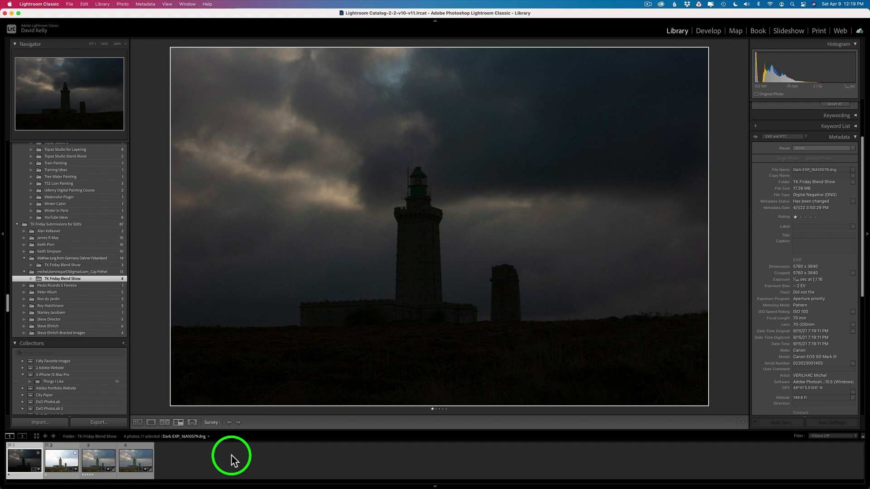
Select the dark and light lighthouse exposures together and open them for developing with Auto Sync turned on
super+click(62, 461)
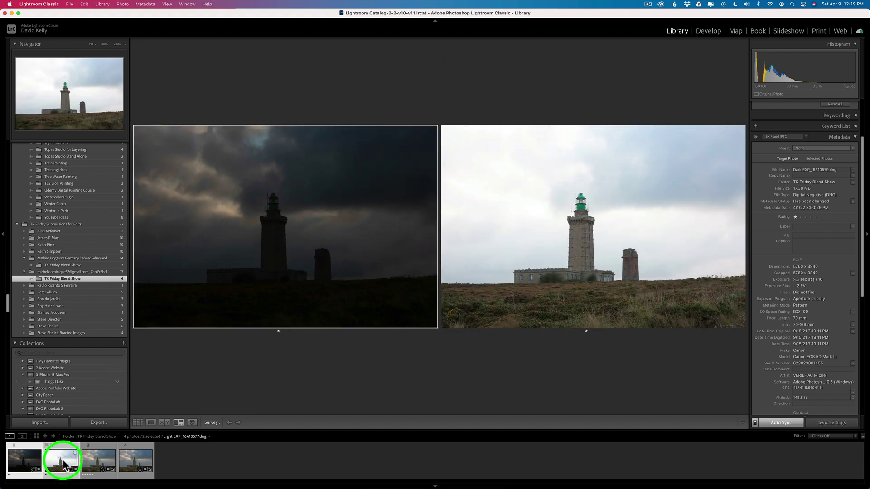
click(180, 423)
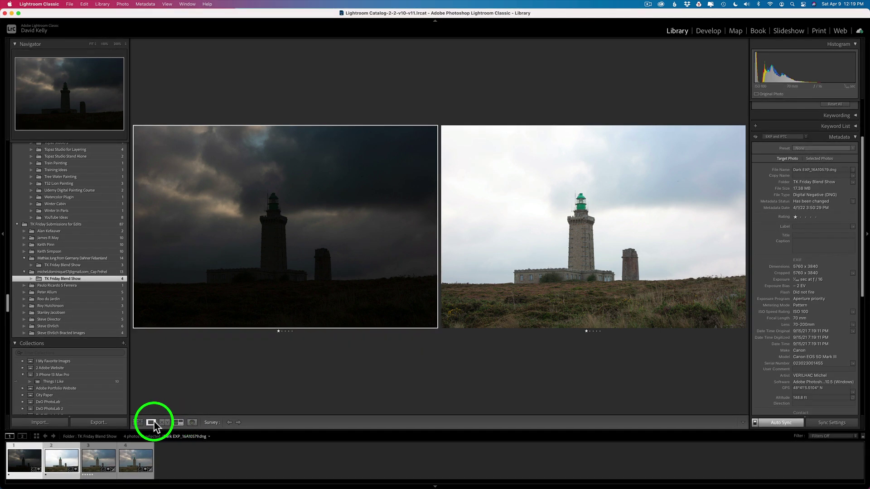
click(152, 423)
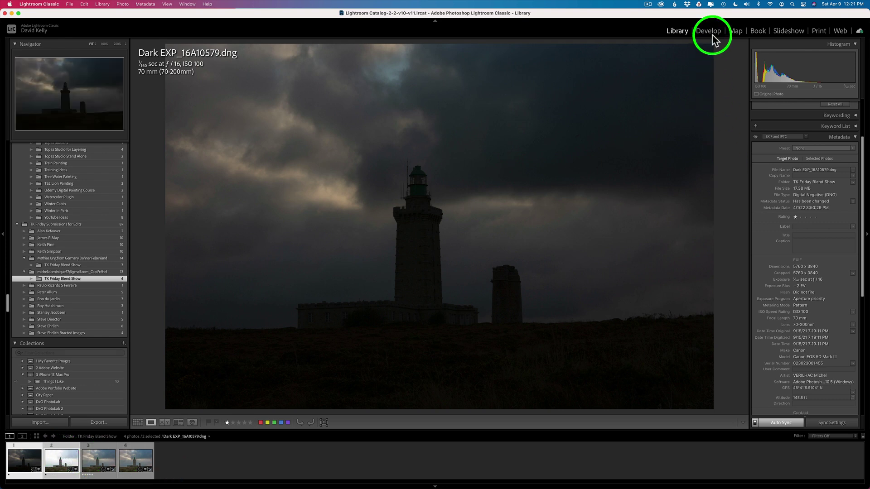
click(708, 31)
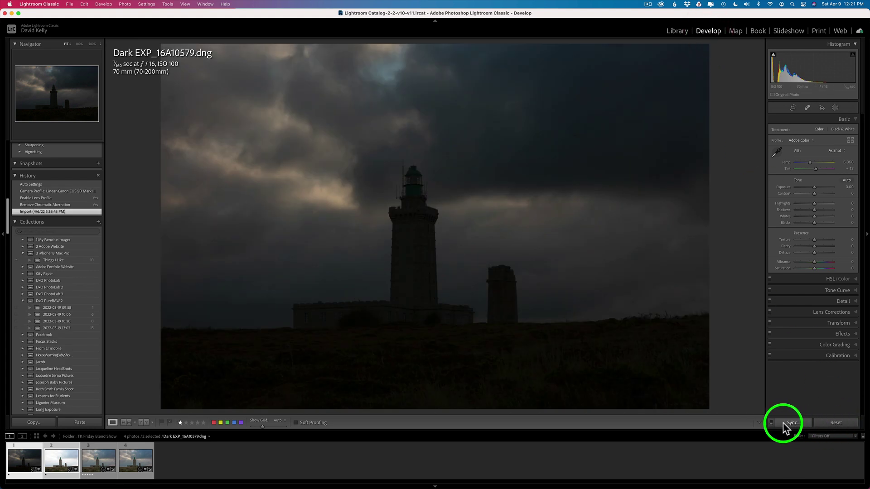
click(771, 423)
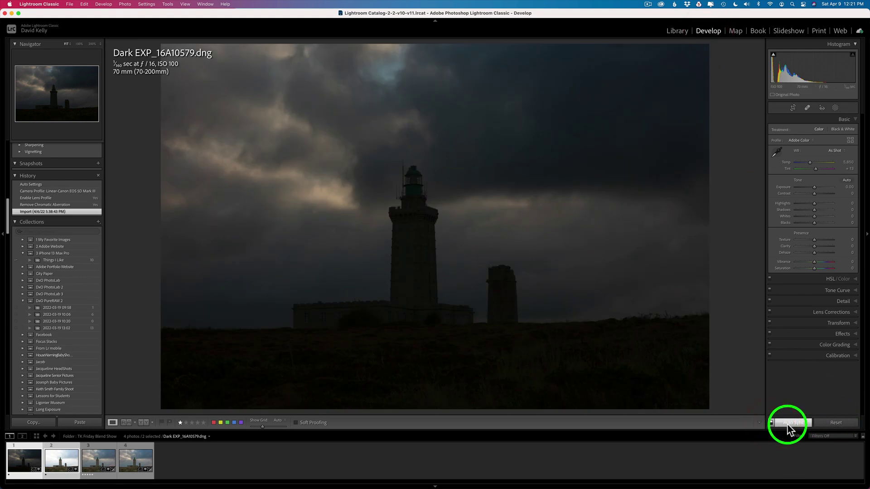
Apply the Linear-Canon EOS 5D Mark III profile to both photos, with chromatic aberration removal and lens profile corrections enabled
click(801, 141)
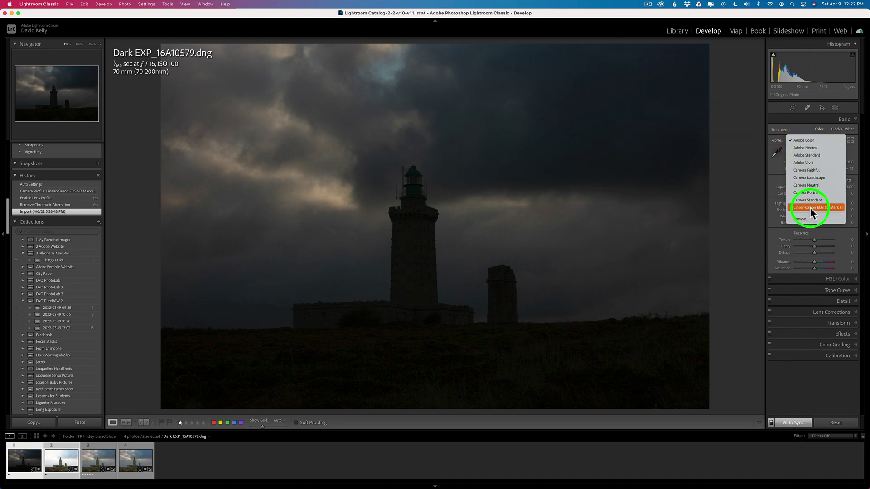
click(809, 208)
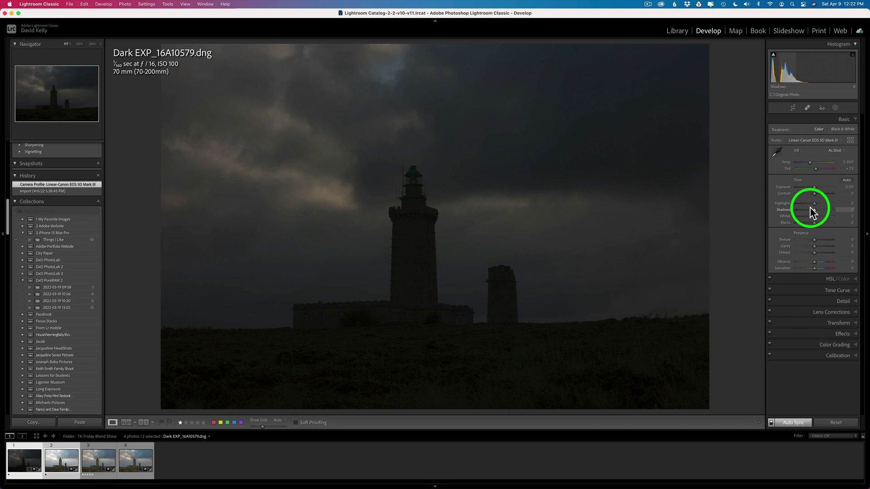
click(848, 314)
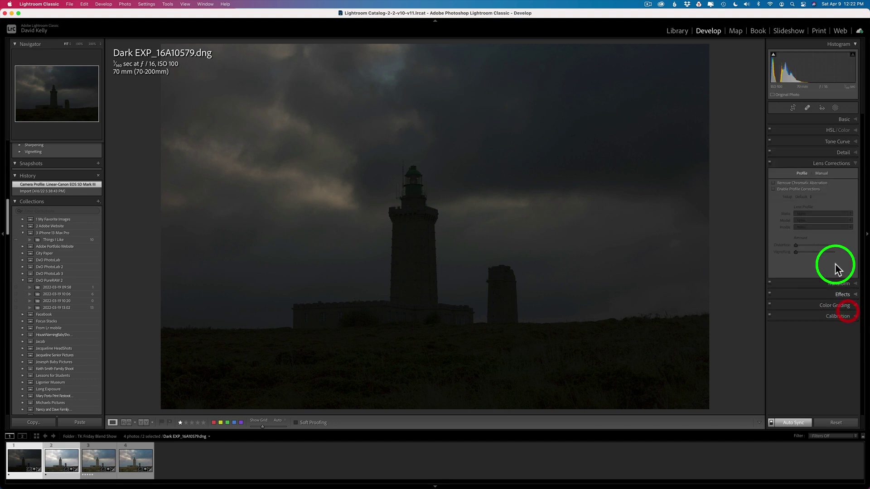
click(775, 183)
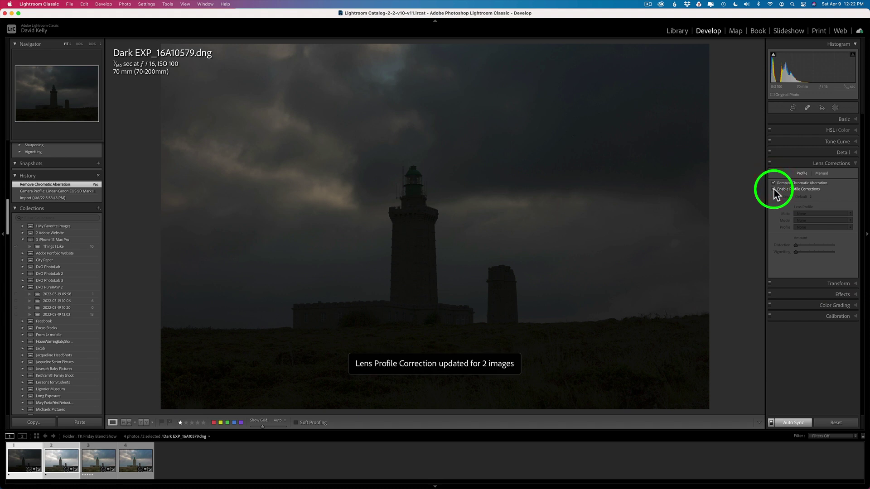
click(774, 190)
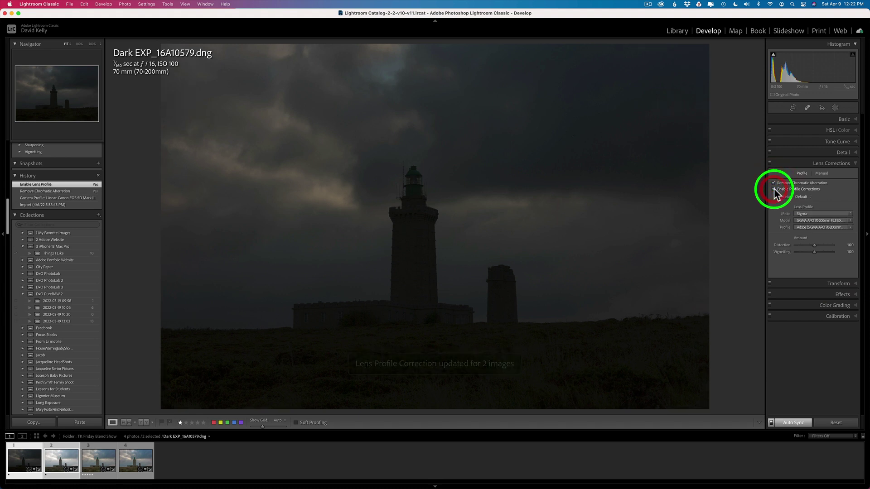
Apply automatic tone settings to both exposures, and turn Auto Sync off
click(844, 121)
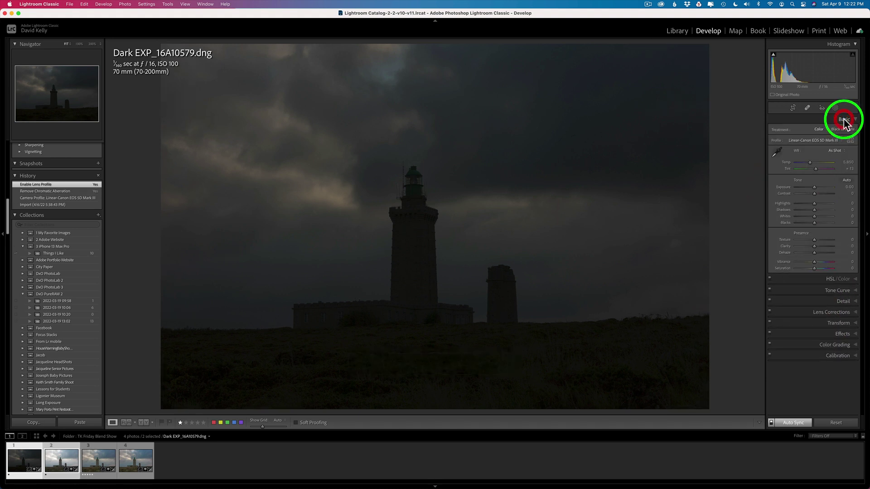
click(846, 180)
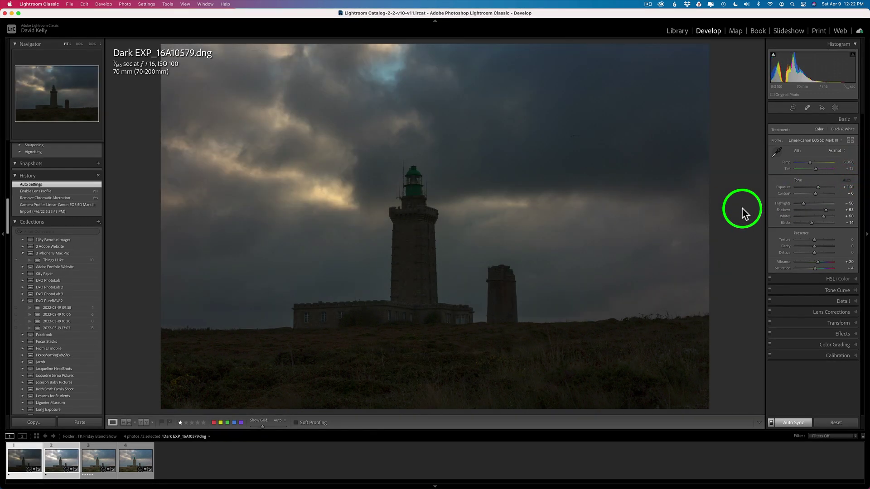
click(771, 424)
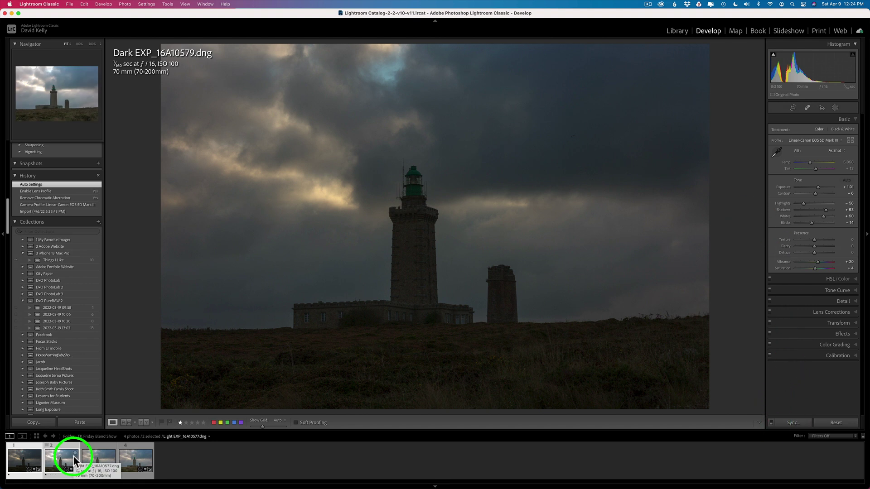
Show the dark exposure alone as the active photo beside the light exposure as the reference photo
click(28, 474)
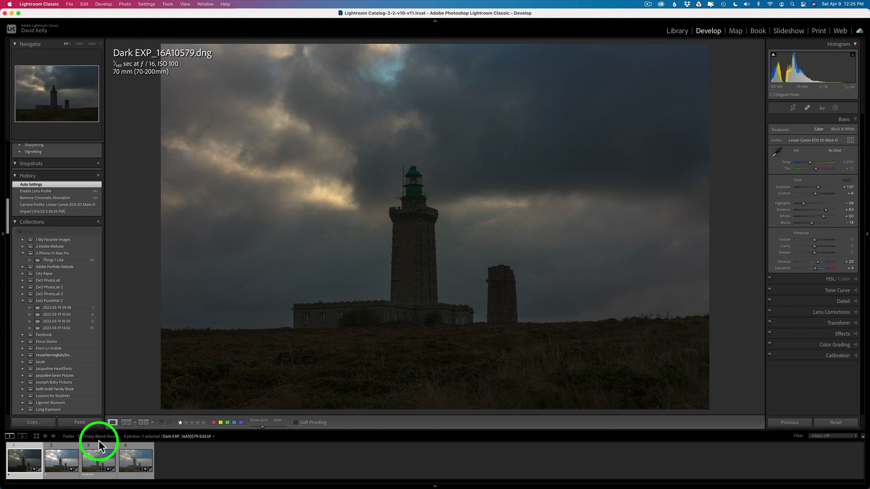
click(126, 422)
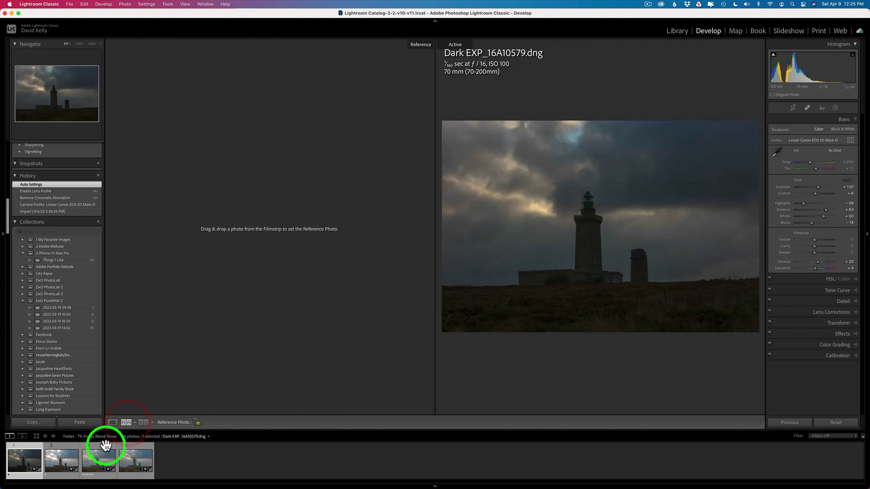
drag(64, 461, 243, 232)
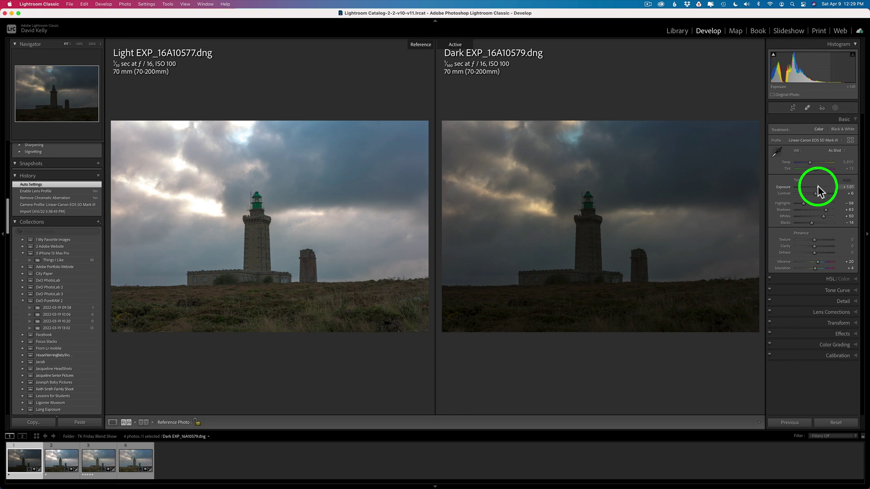
Set the dark exposure to Exposure +2.90, Highlights -100, Shadows +74, Whites -20, Vibrance +55, Texture +21 and Clarity +31
drag(819, 187, 825, 186)
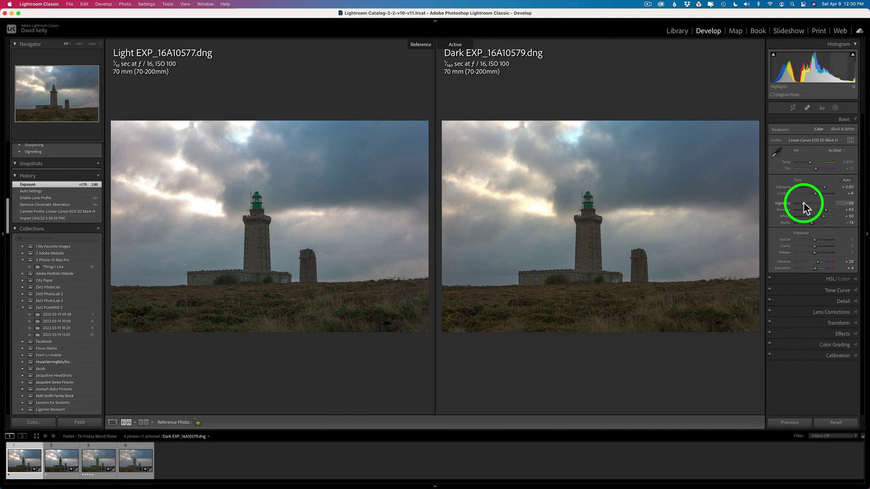
drag(804, 203, 773, 203)
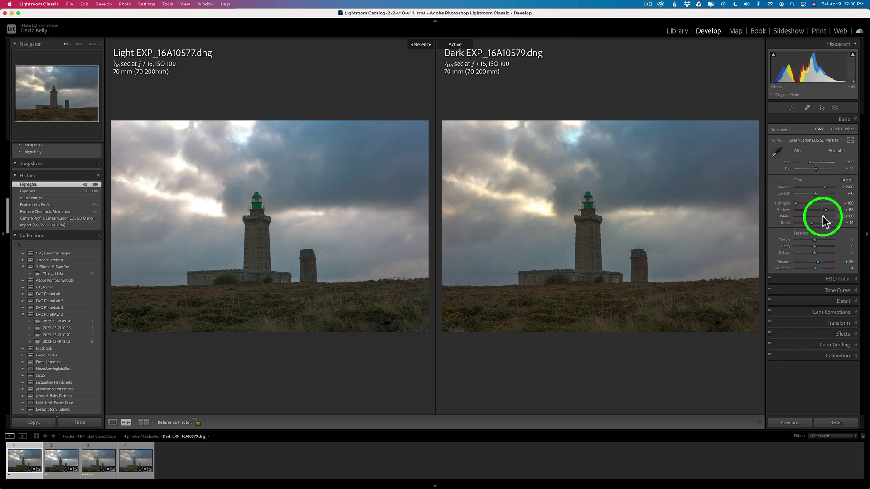
drag(824, 217, 825, 186)
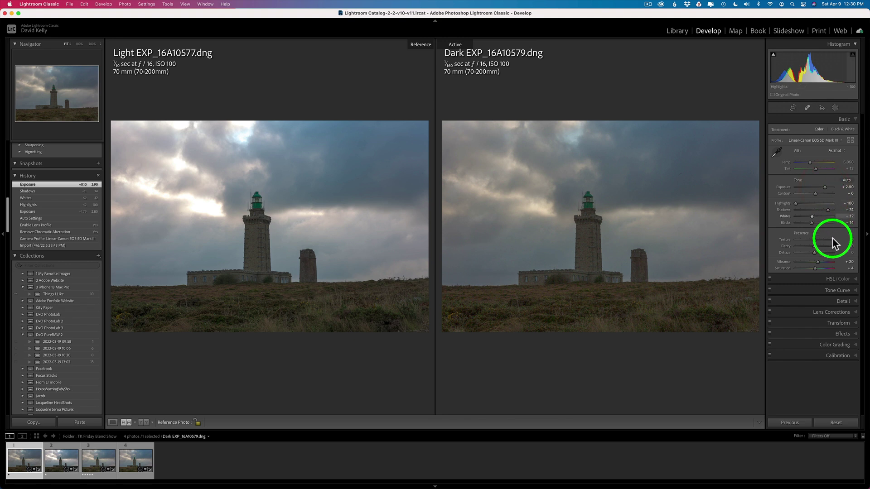
drag(818, 261, 825, 260)
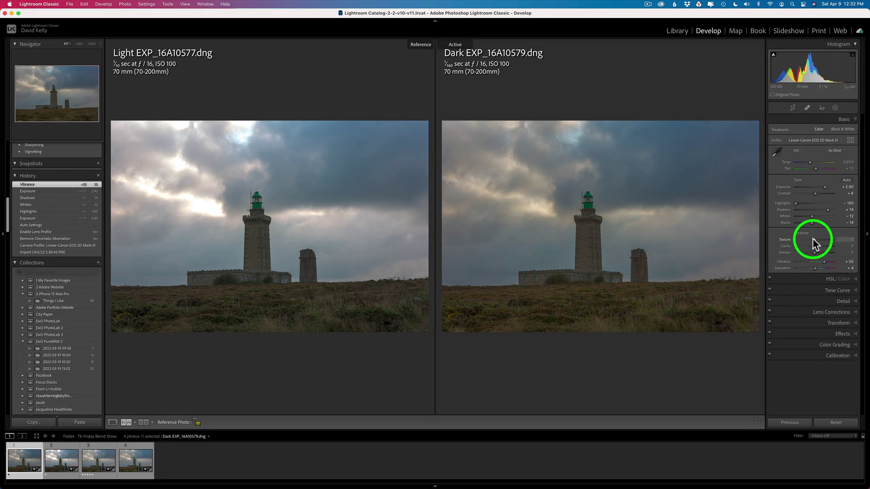
drag(815, 239, 821, 246)
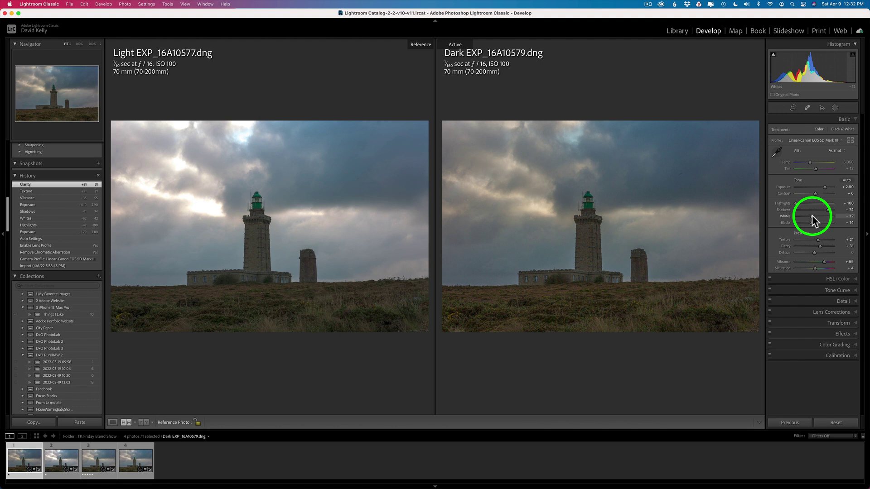
drag(812, 216, 810, 216)
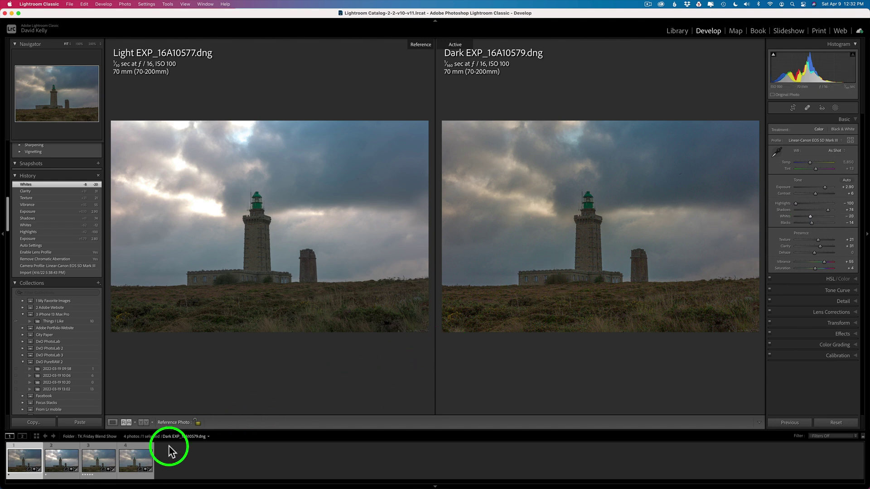
Make the light exposure the active photo and use the dark exposure as its reference photo
click(67, 466)
click(67, 461)
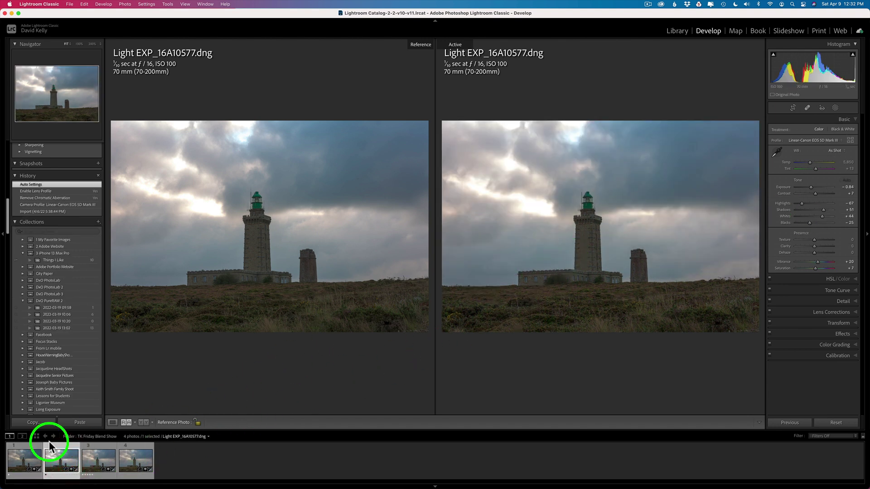
drag(20, 458, 272, 226)
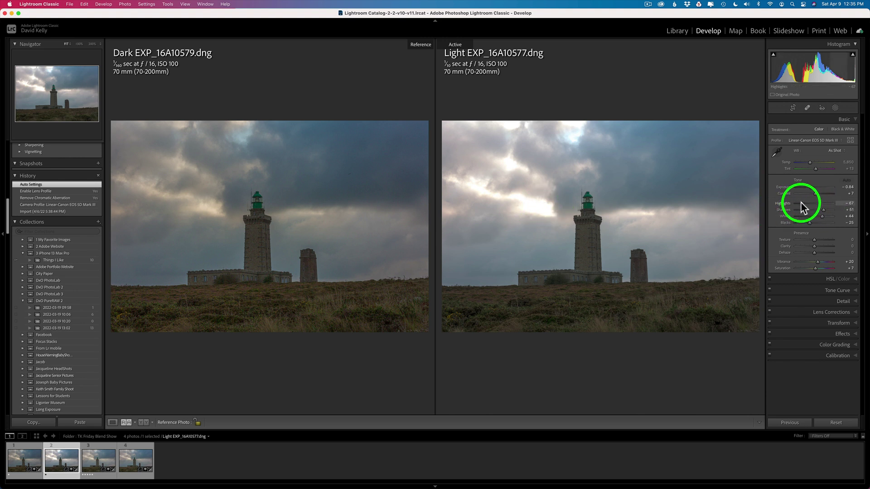
Set the light exposure to Highlights -100, Whites 0, Exposure -0.25, Contrast +15, Shadows +60, Vibrance +41, Texture +26 and Clarity +28
drag(800, 203, 815, 217)
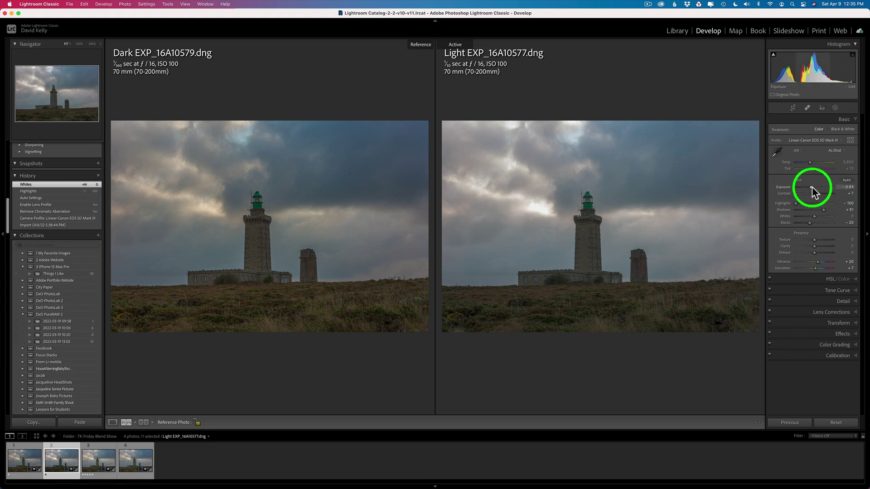
drag(812, 187, 815, 187)
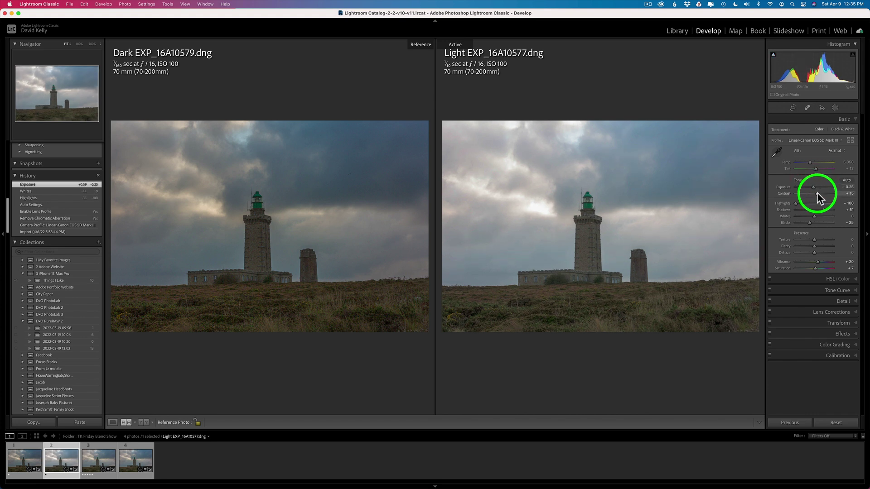
drag(817, 192, 825, 213)
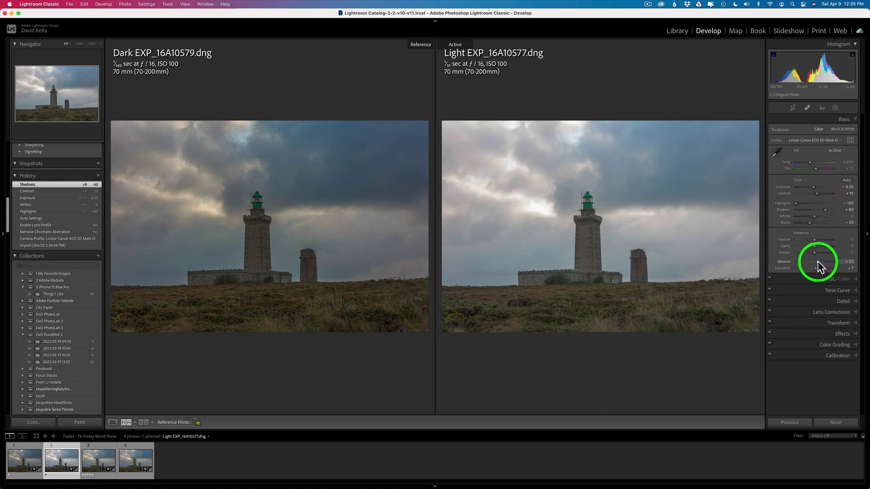
drag(818, 262, 819, 241)
drag(812, 246, 819, 247)
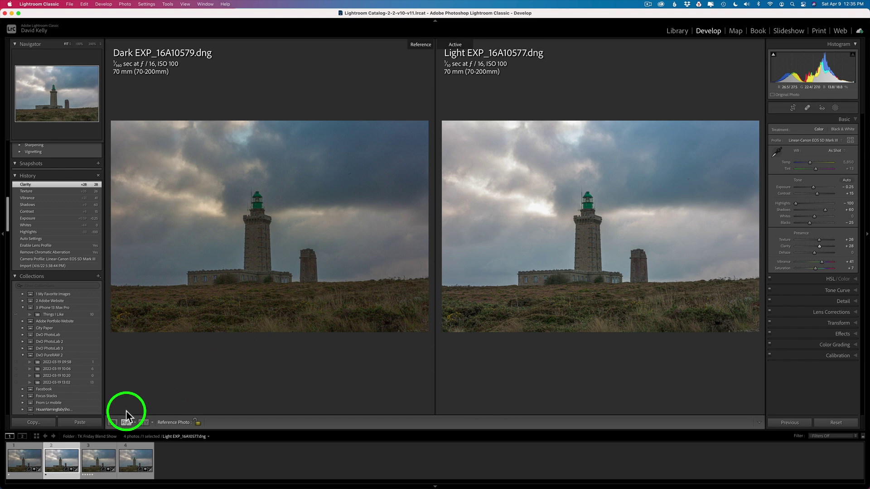
Switch the active photo back to the dark exposure with the adjusted light exposure as the reference
click(28, 462)
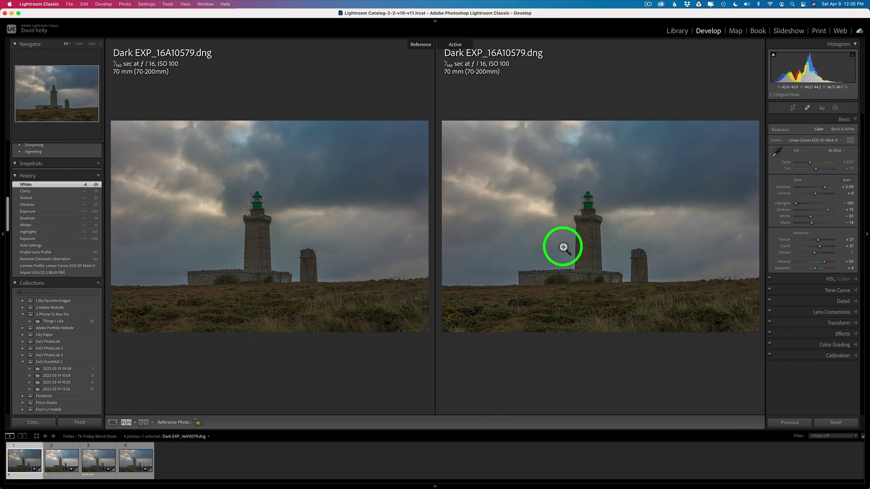
click(63, 465)
drag(63, 467, 230, 239)
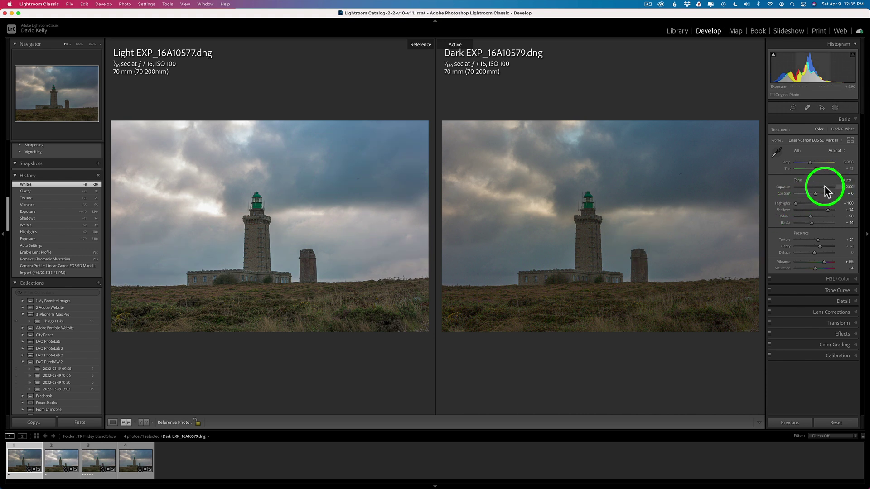
Refine the dark exposure to match the reference with Exposure +3.40, Vibrance +46, Saturation 0 and Whites -29
drag(825, 186, 827, 187)
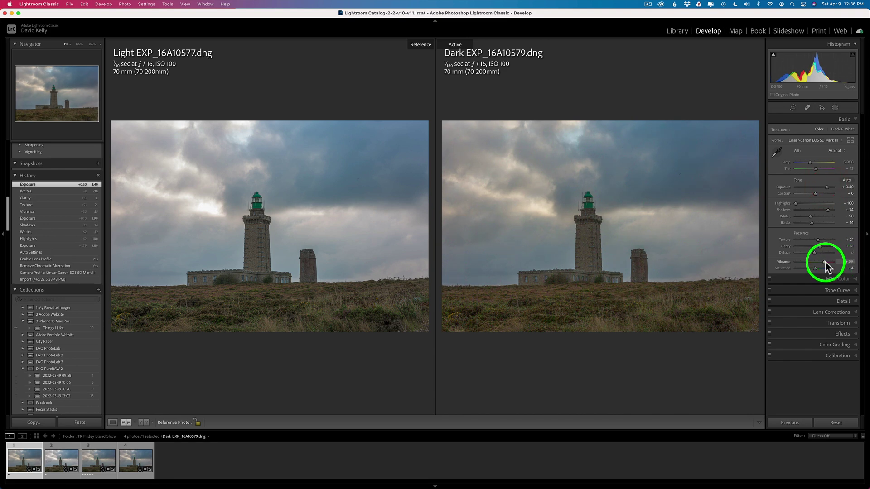
drag(825, 262, 815, 268)
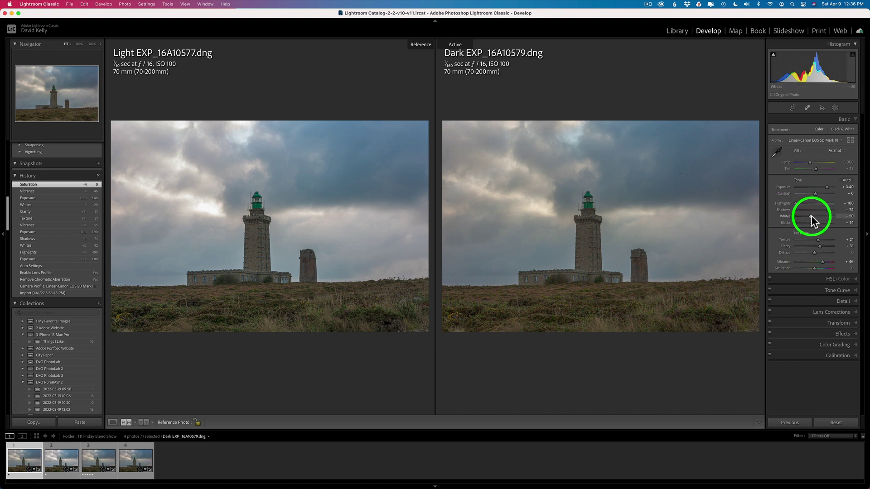
drag(812, 217, 810, 216)
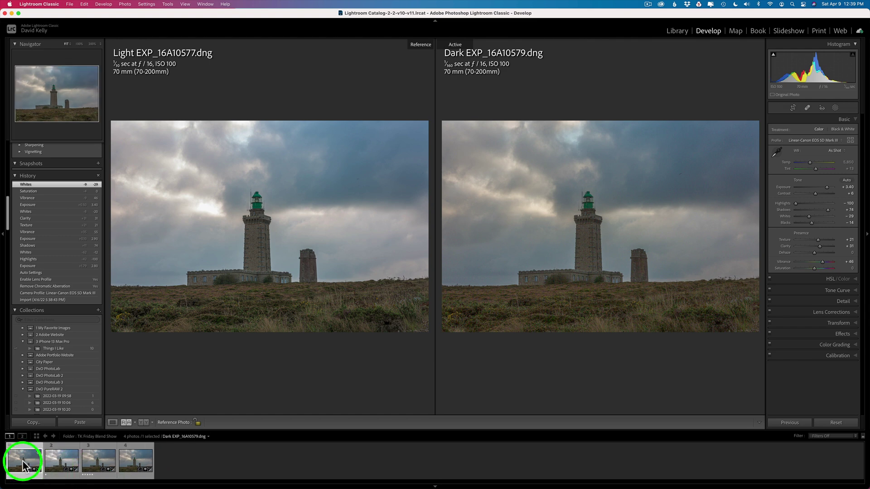
Select the light and dark lighthouse exposures and open both as smart objects in Photoshop
click(23, 460)
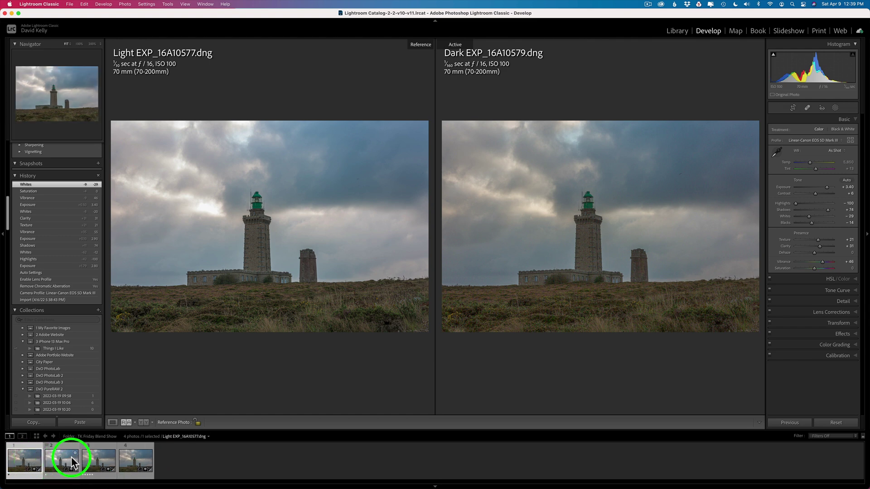
super+click(69, 458)
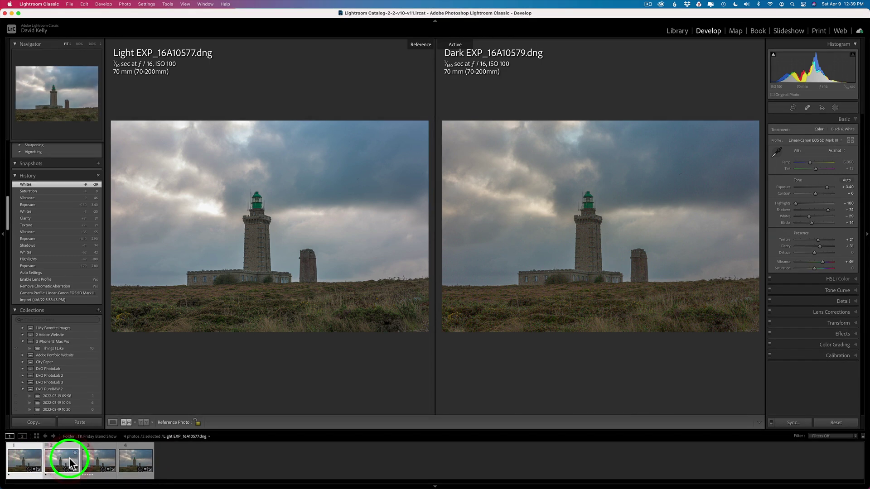
right_click(67, 457)
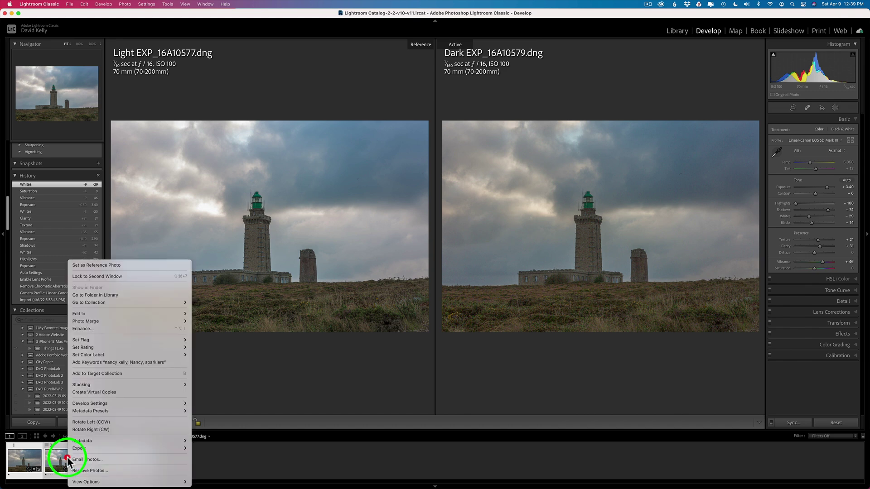
mouse_move(96, 313)
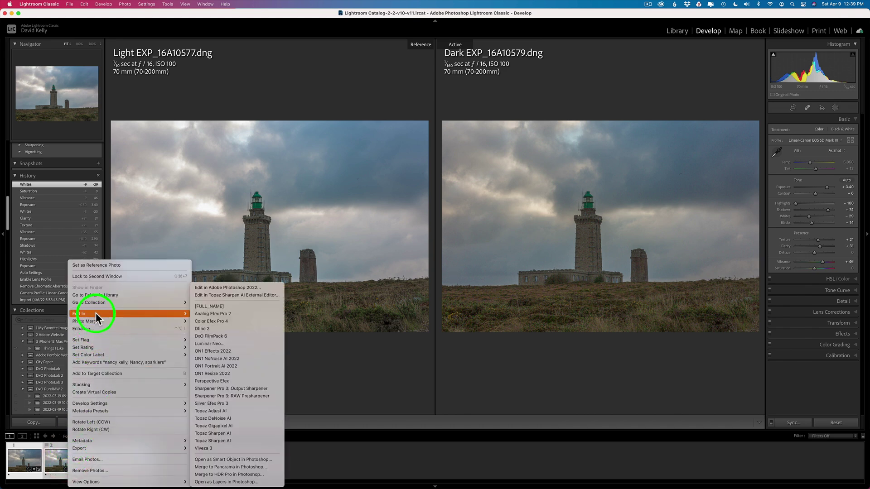
click(225, 459)
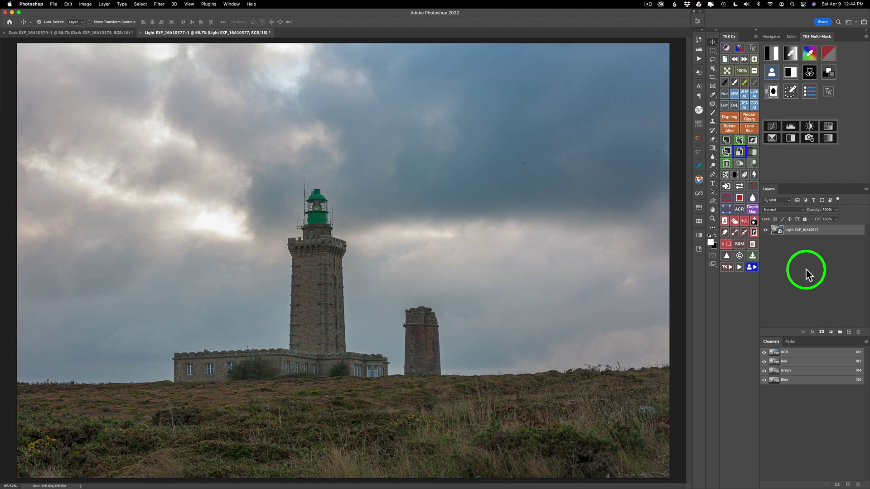
click(727, 266)
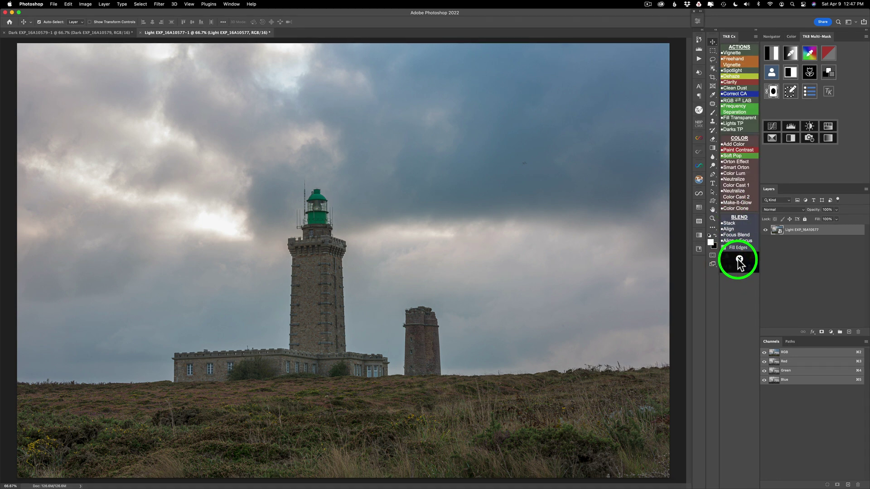
click(740, 260)
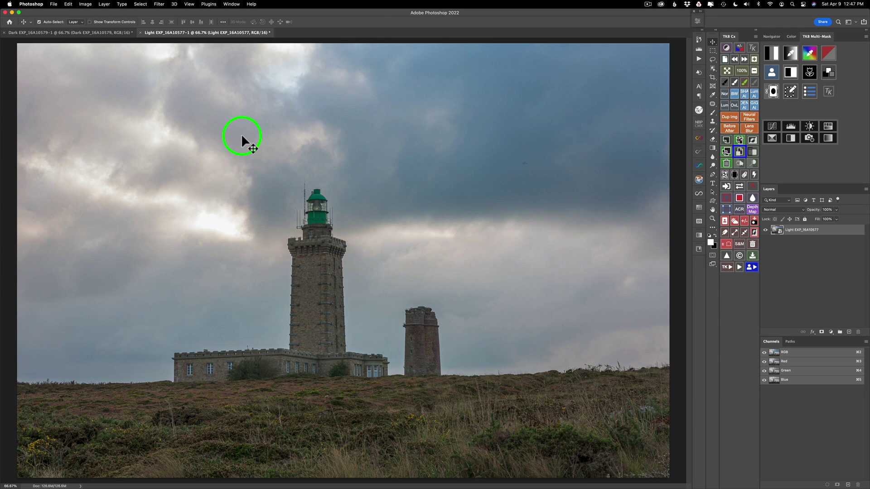
Copy the light exposure into the dark exposure's document as a centred layer, and undo that copy
drag(242, 141, 313, 222)
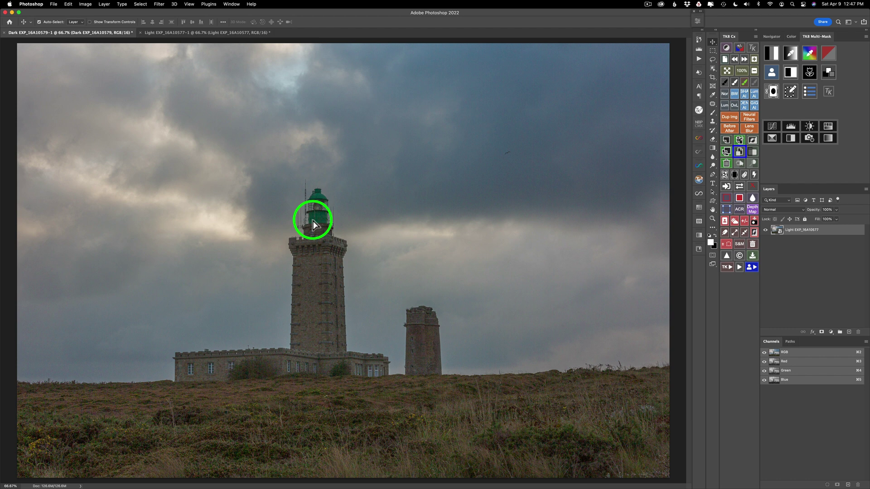
drag(313, 223, 314, 222)
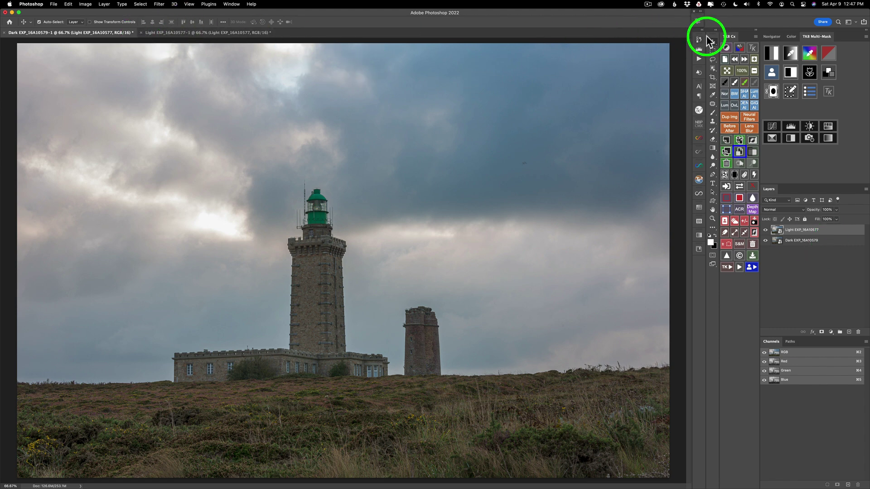
click(736, 61)
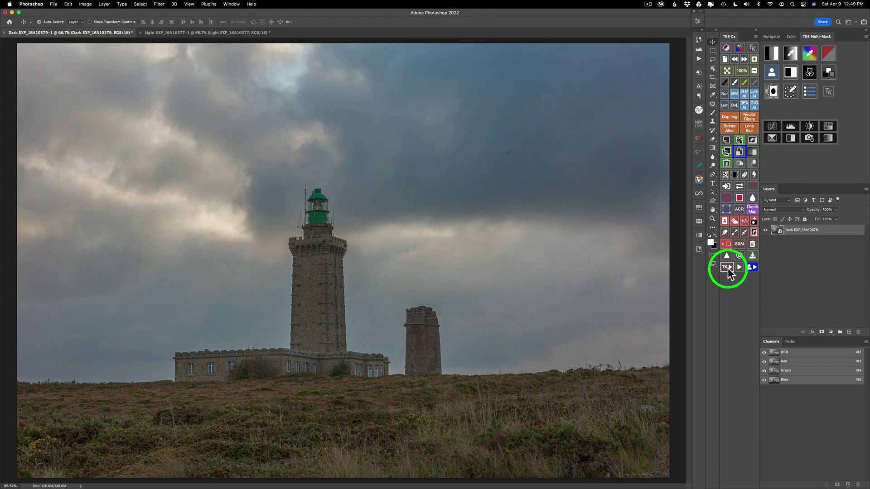
Combine the two open exposures as layers of one document with the TK Stack action, and compare them by toggling the light layer's visibility
click(727, 267)
click(734, 222)
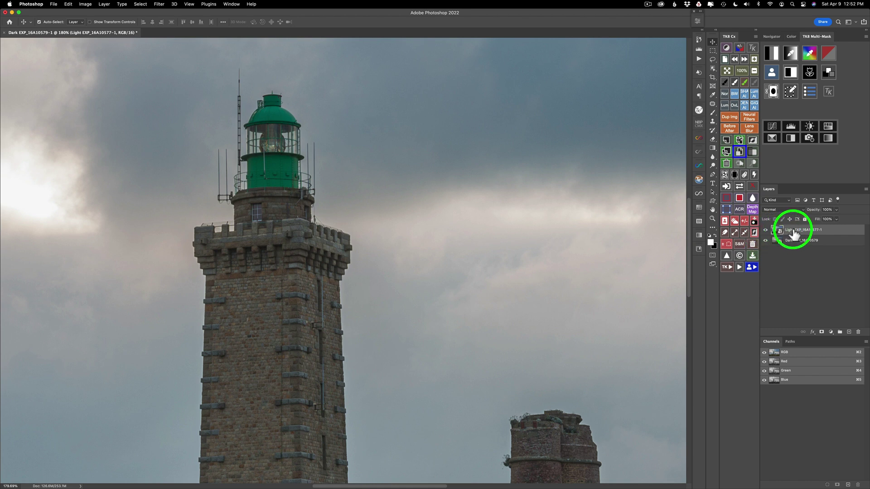
click(766, 232)
click(766, 232)
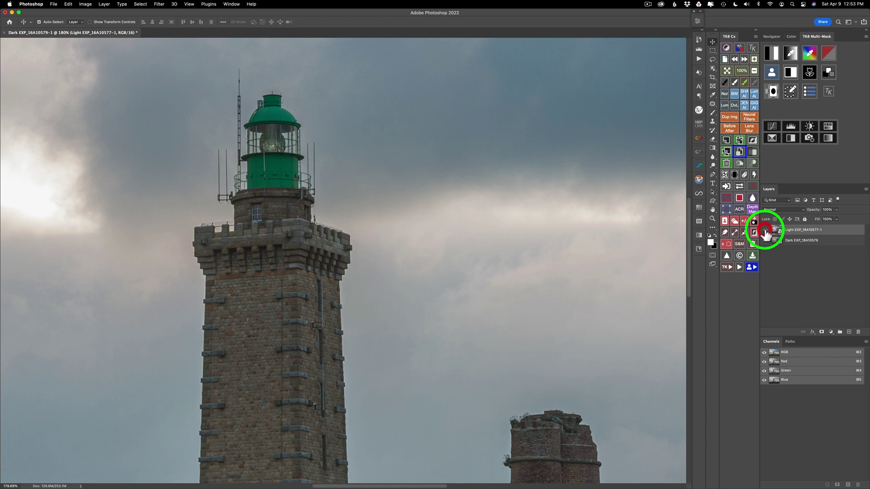
click(765, 232)
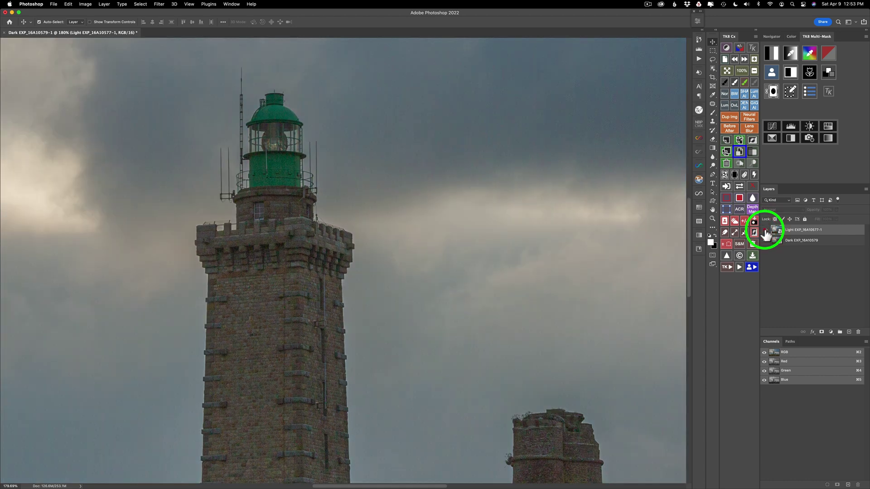
click(765, 232)
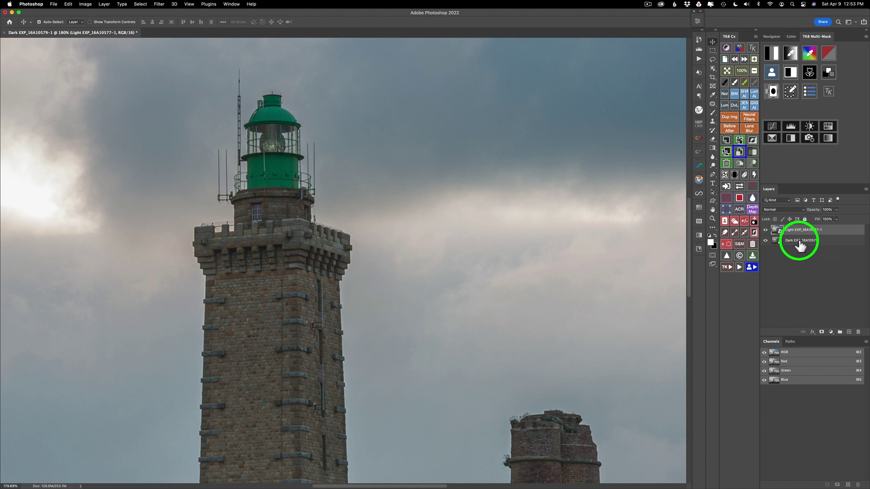
Move the dark exposure layer above the light one and toggle its visibility to compare the alignment
drag(795, 245, 799, 235)
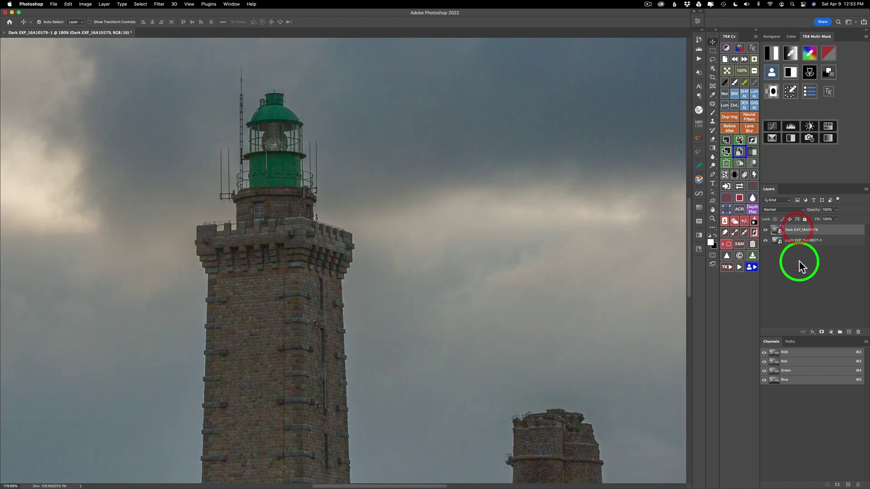
click(765, 230)
click(765, 230)
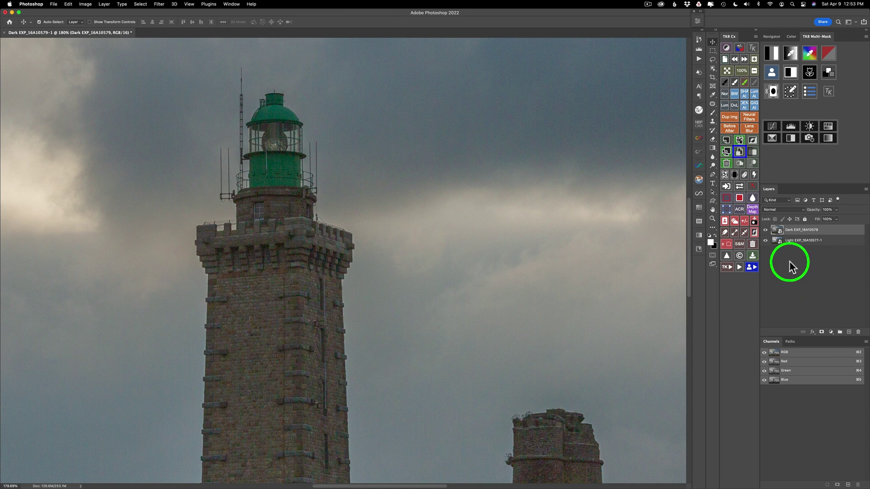
Set the dark layer's blend mode to Difference and nudge the layer left and up until the lighthouse edges line up
click(787, 208)
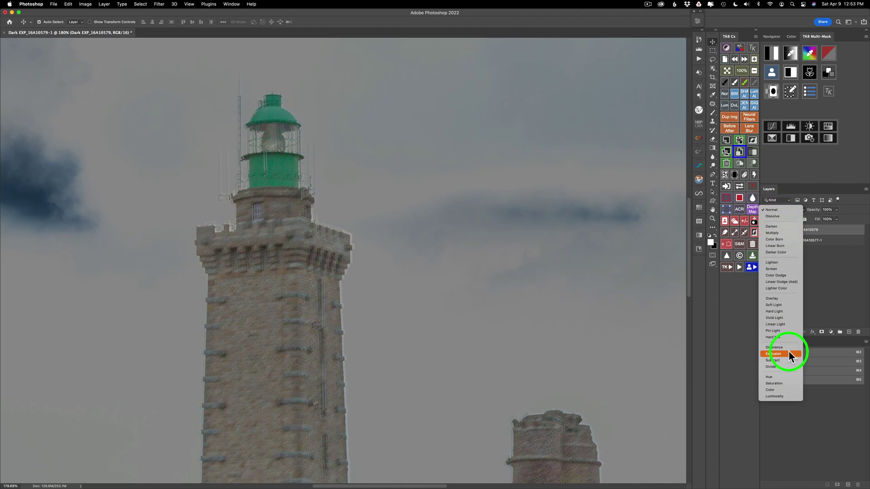
click(789, 348)
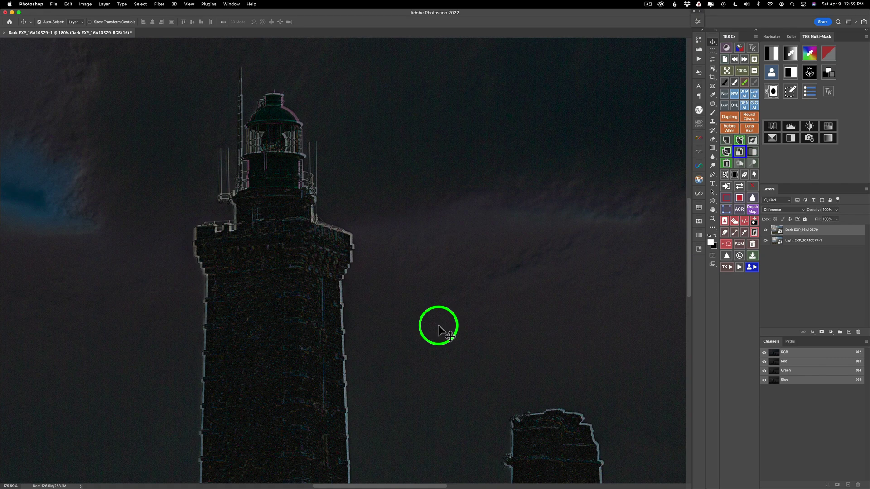
key(Left)
key(Left)
key(Left)
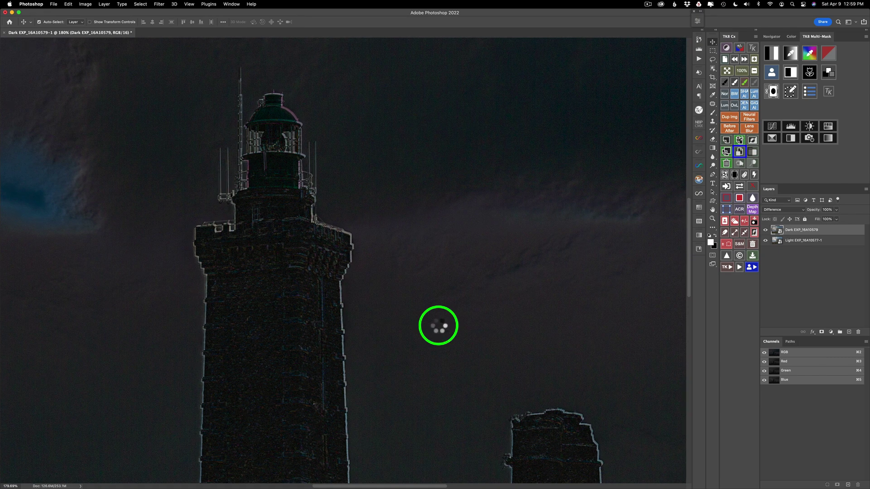
key(Left)
key(Left)
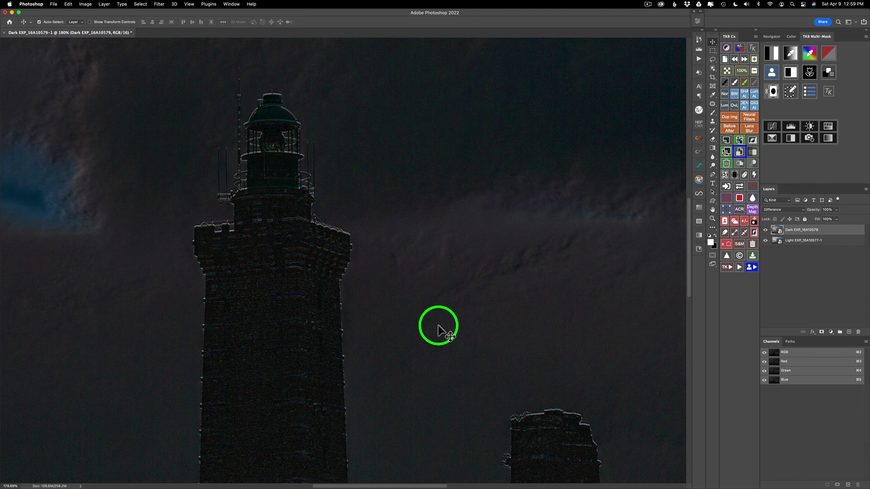
key(Up)
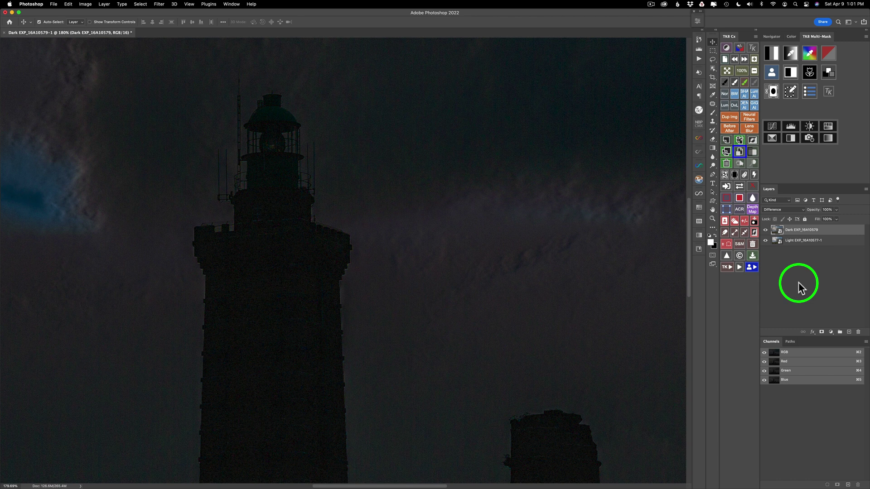
Return the dark layer's blend mode to Normal and toggle its visibility to check the alignment
click(792, 208)
click(774, 72)
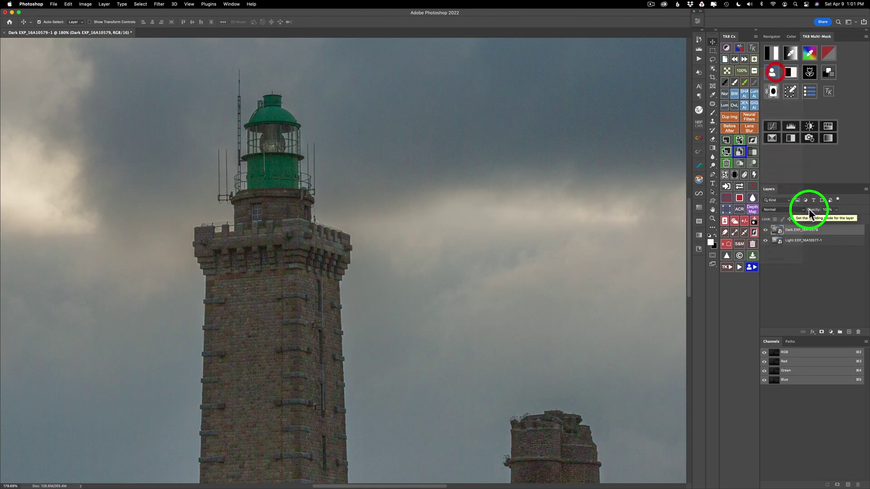
click(765, 231)
click(766, 230)
click(766, 230)
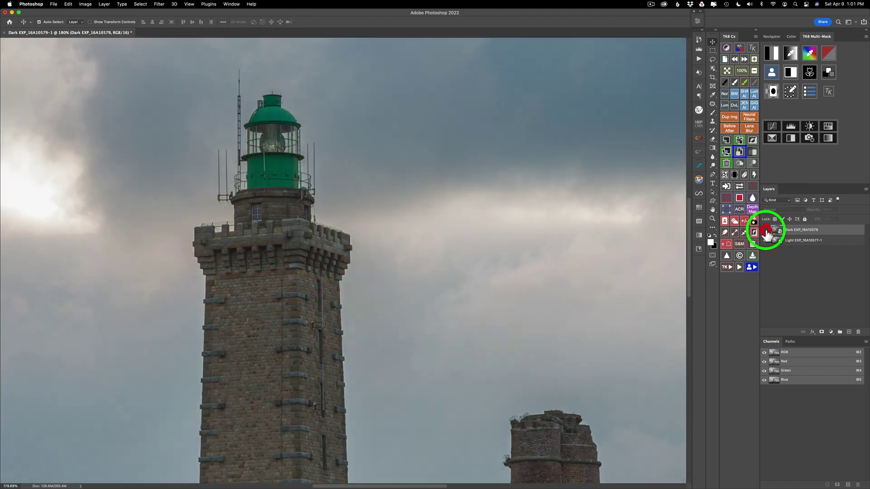
click(766, 230)
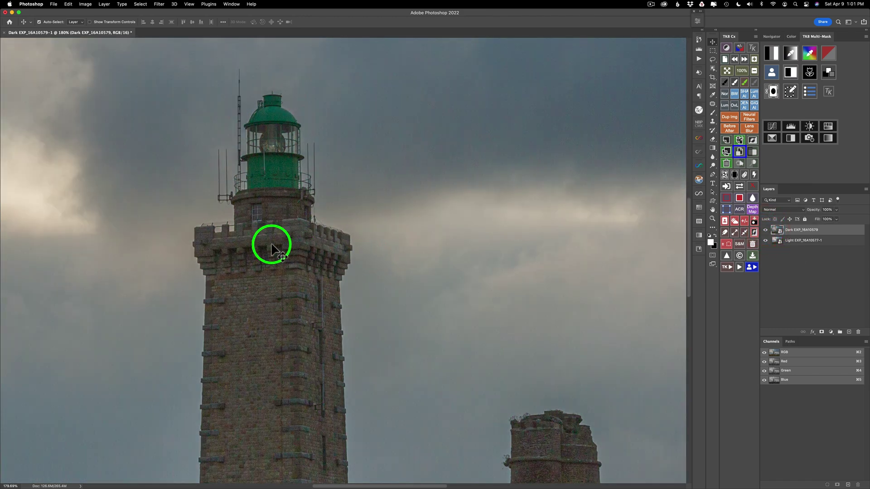
Compare the noise on the lighthouse tower up close with the dark layer hidden and shown
scroll(272, 247, up, 5)
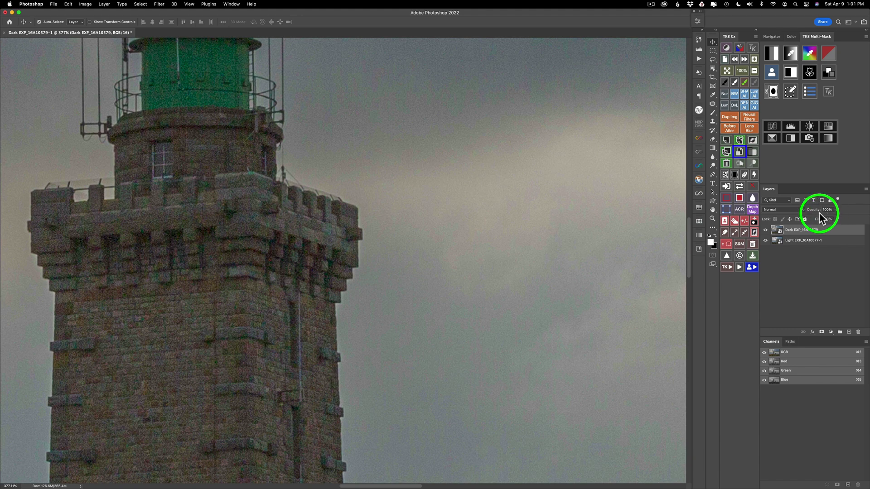
click(766, 231)
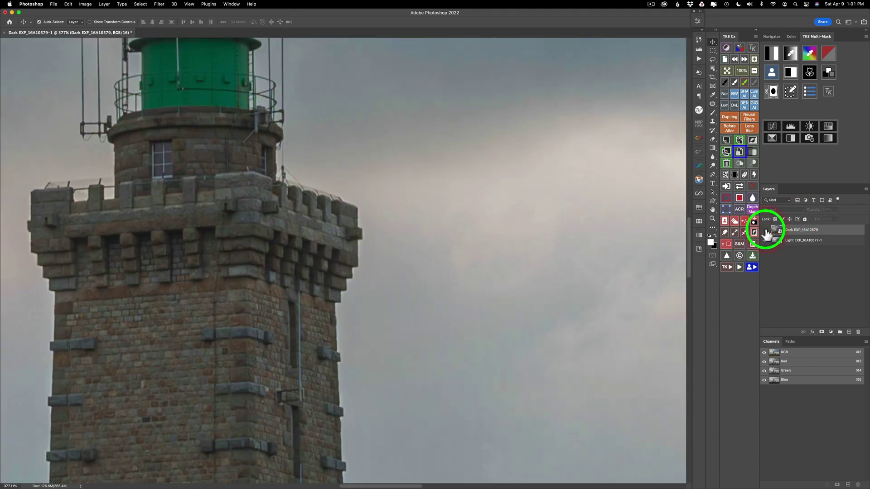
click(765, 230)
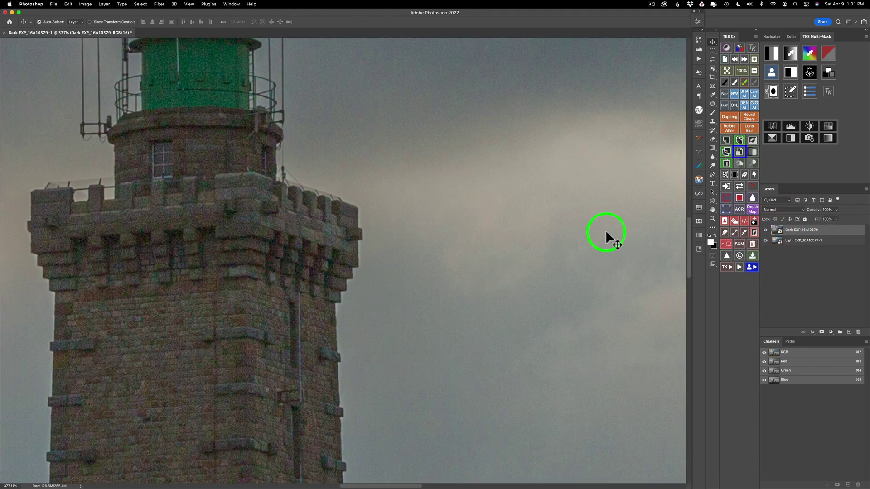
key(super+minus)
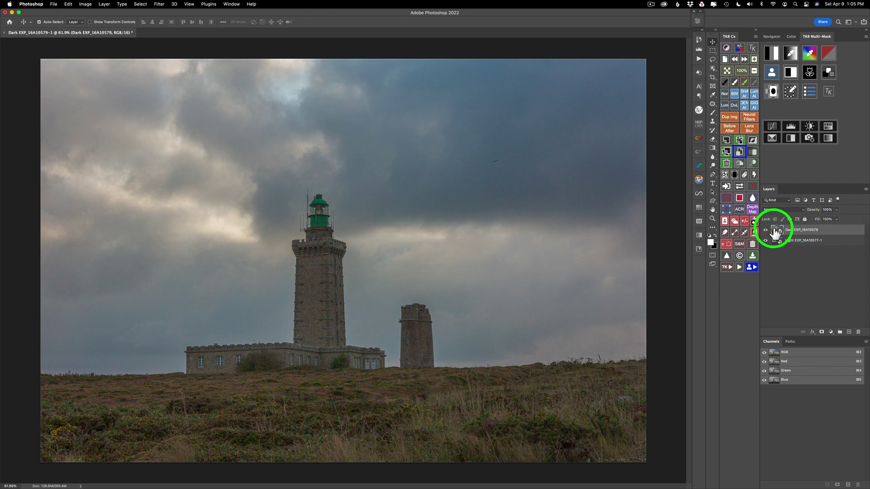
Open the blending options of the dark exposure layer
click(840, 230)
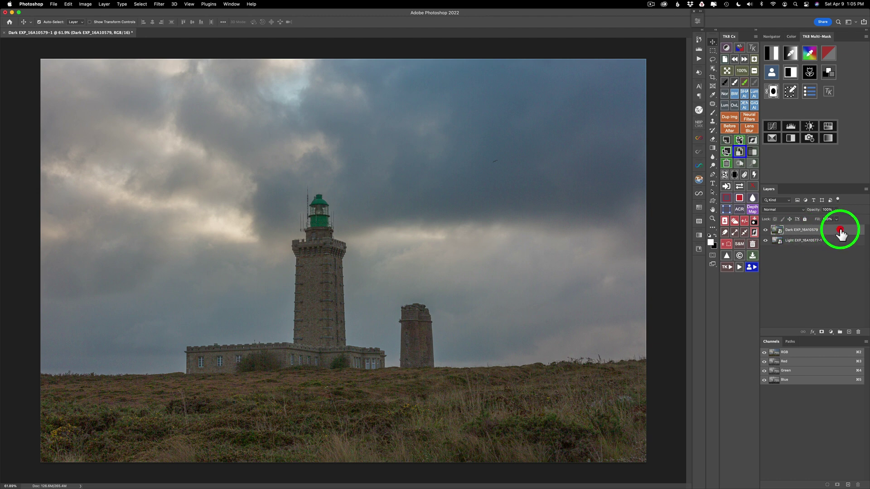
double_click(840, 230)
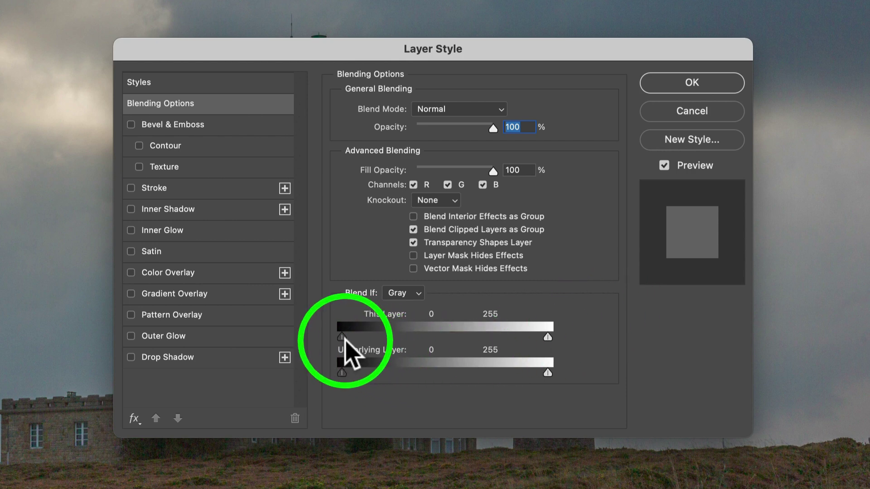
Try splitting the Blend If sliders for This Layer, with the black one at 0 / 255 and the white one spread towards black
key(alt)
drag(345, 339, 598, 343)
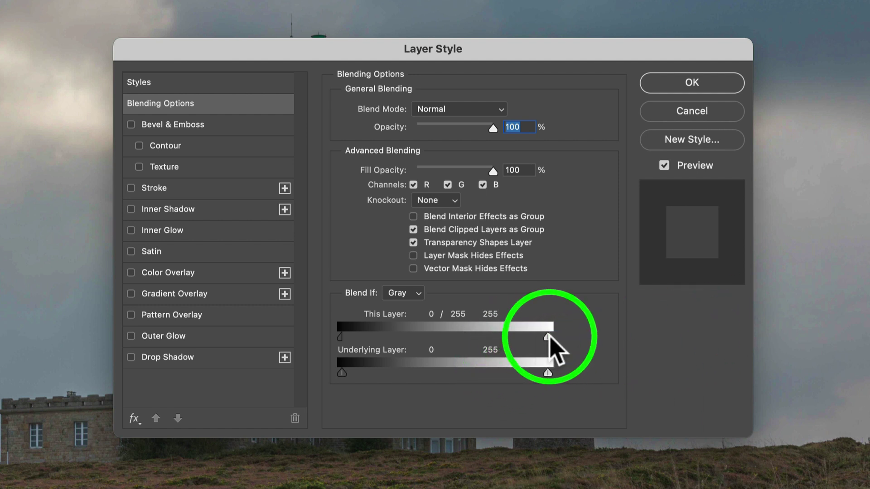
drag(549, 338, 320, 343)
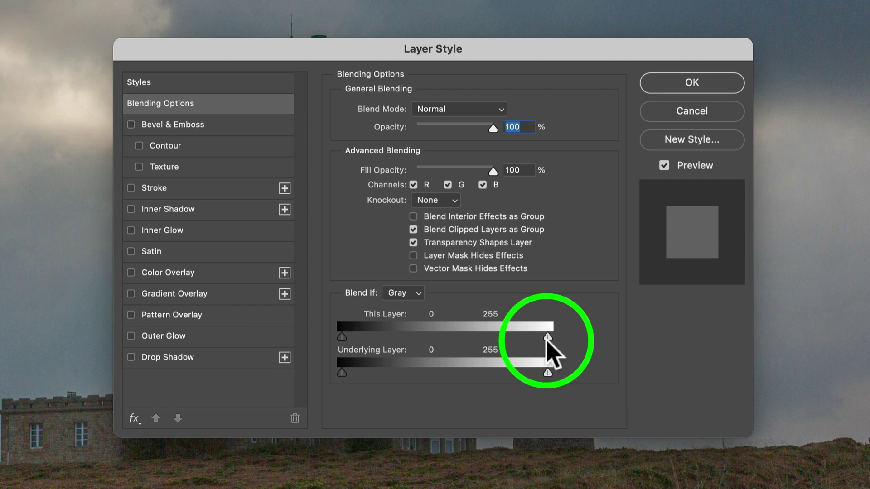
drag(548, 339, 592, 340)
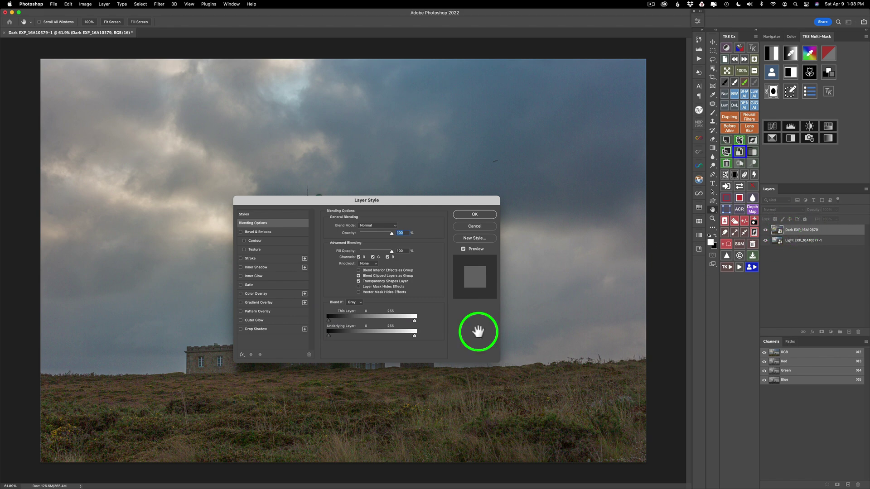
Split the dark layer's Blend If black slider for This Layer to 0 / 255 and apply the layer style
key(alt)
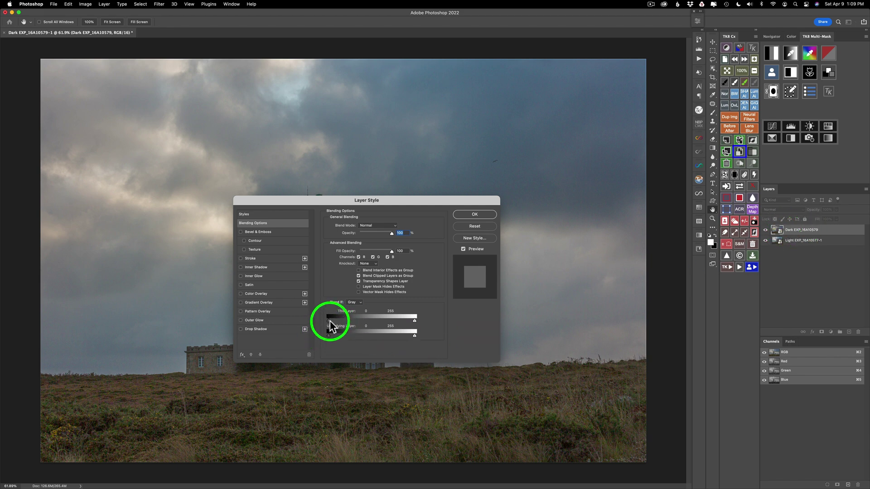
drag(330, 320, 461, 324)
click(475, 215)
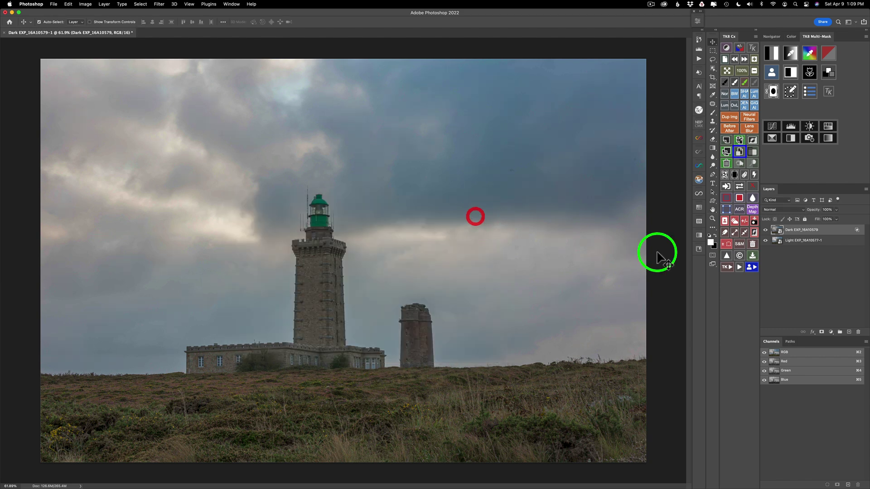
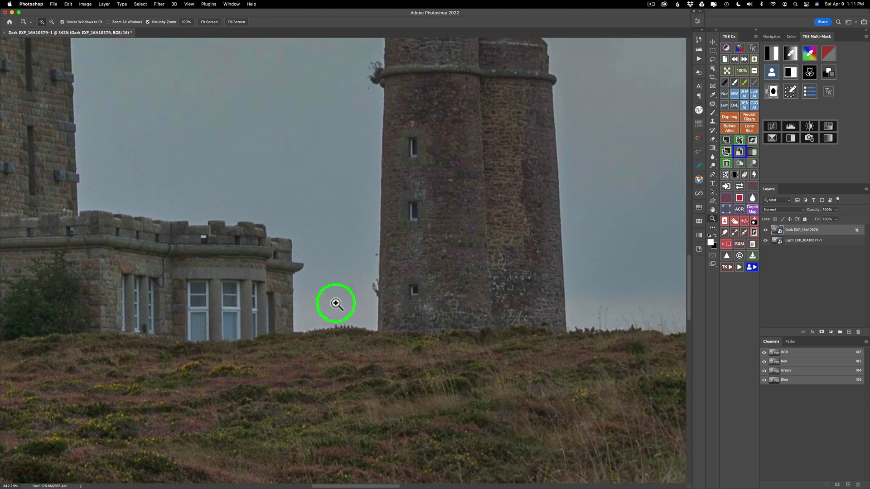
Examine the blended edges along the horizon, the ruined tower and the lighthouse buildings up close for halos and artefacts
scroll(336, 303, right, 15)
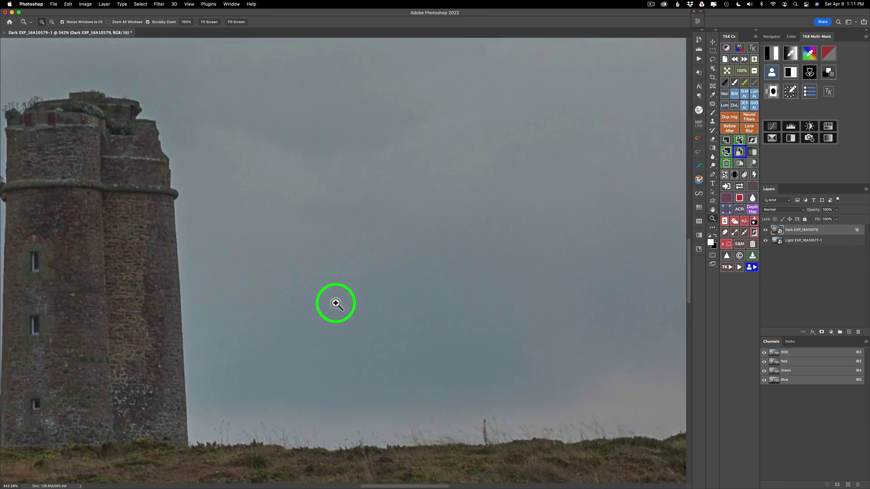
scroll(335, 303, right, 5)
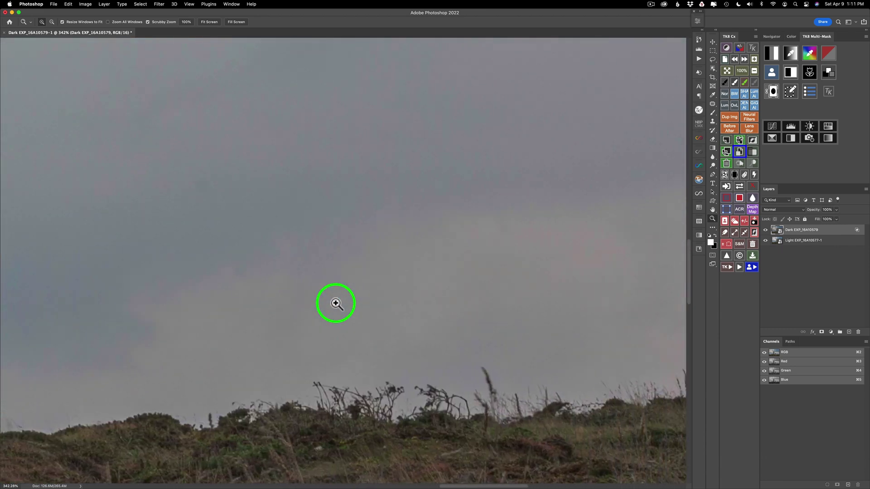
scroll(336, 303, right, 5)
scroll(335, 303, down, 3)
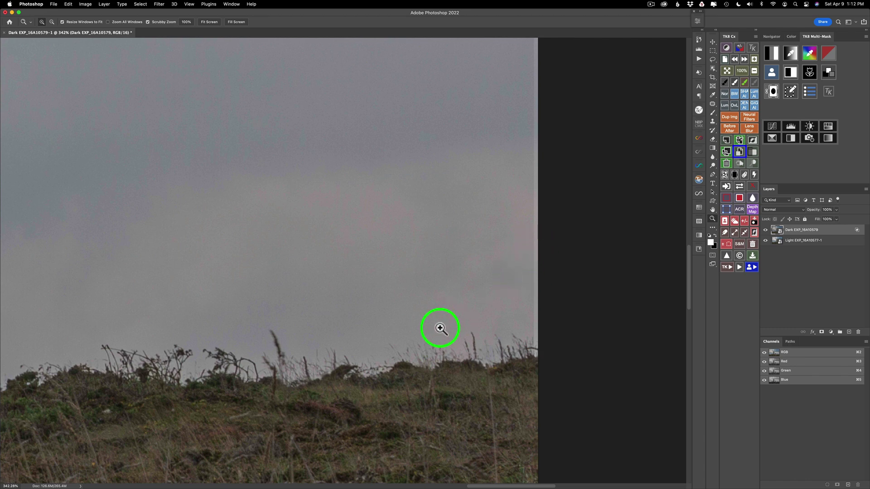
scroll(440, 329, left, 15)
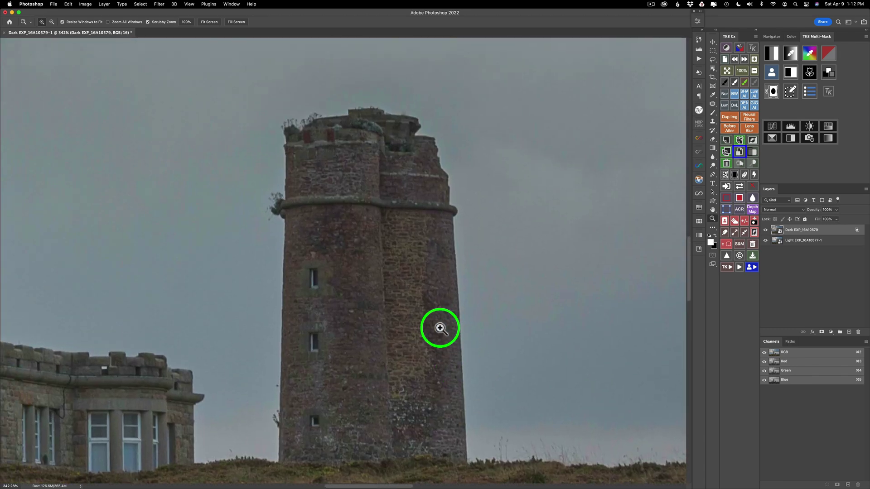
scroll(441, 328, left, 20)
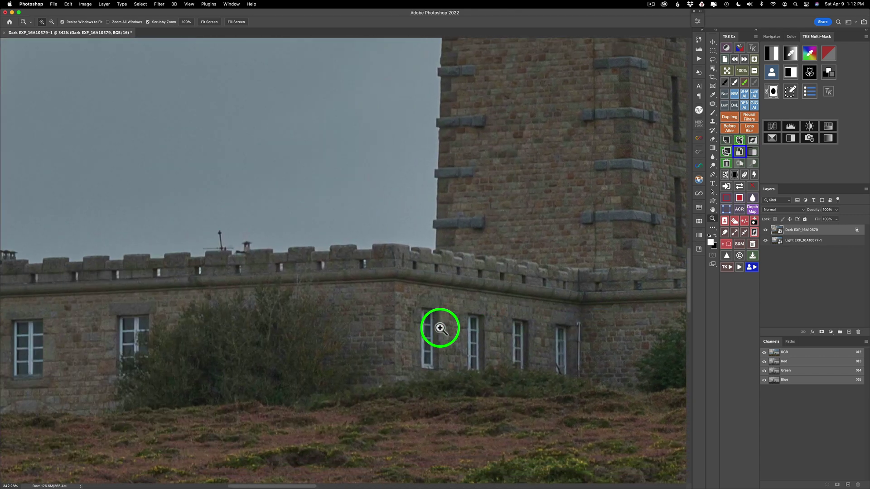
scroll(440, 328, left, 20)
scroll(441, 328, down, 5)
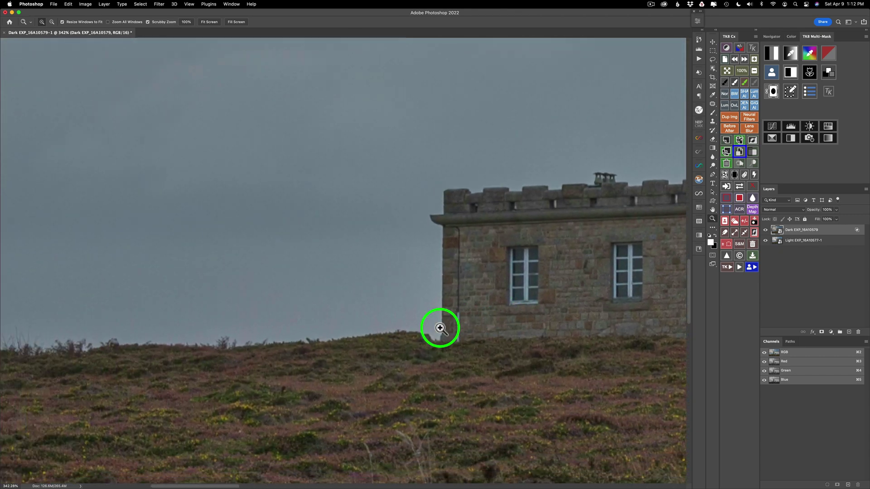
scroll(441, 328, left, 20)
scroll(440, 328, down, 5)
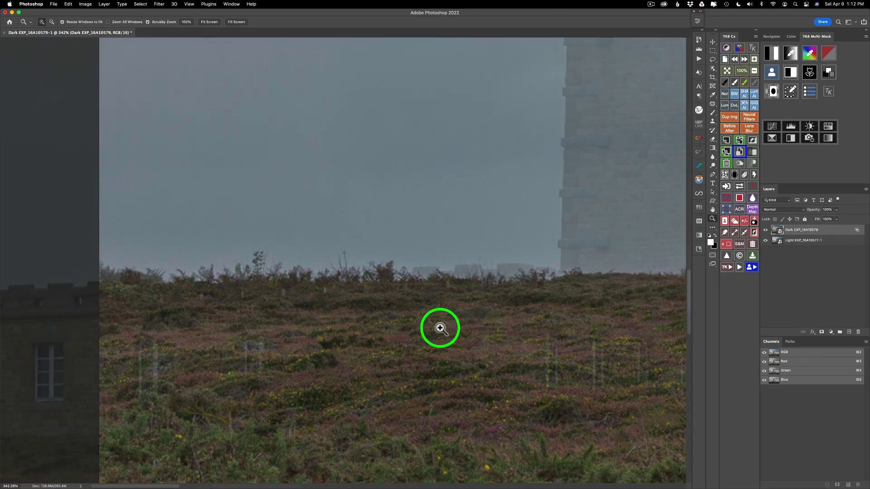
scroll(440, 329, up, 5)
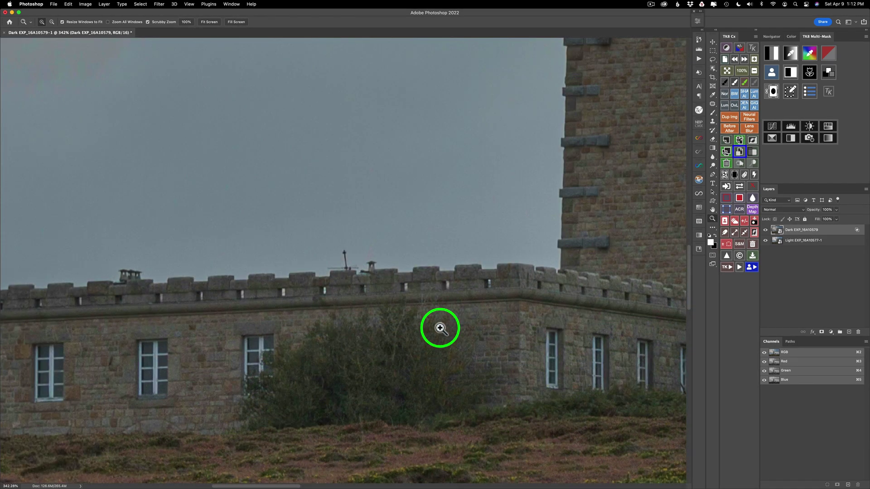
click(728, 71)
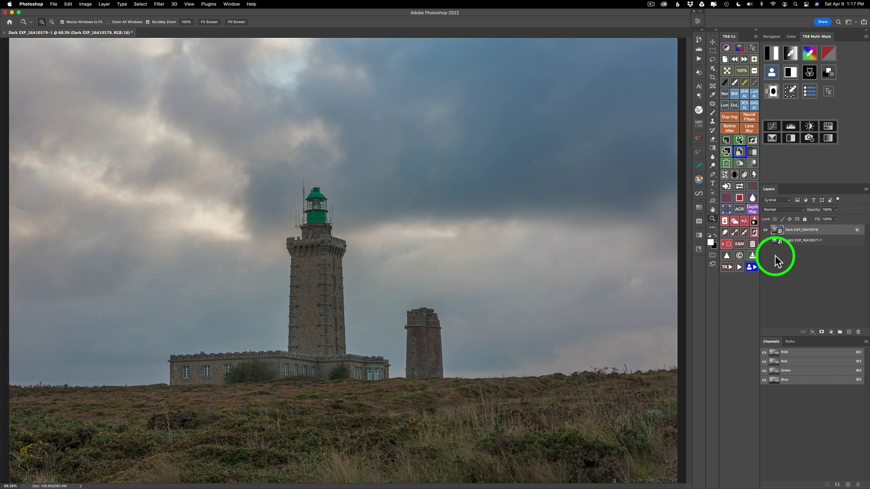
Compare the image with the dark exposure layer hidden and shown, and review that layer's Camera Raw settings without changing them
drag(769, 231, 766, 231)
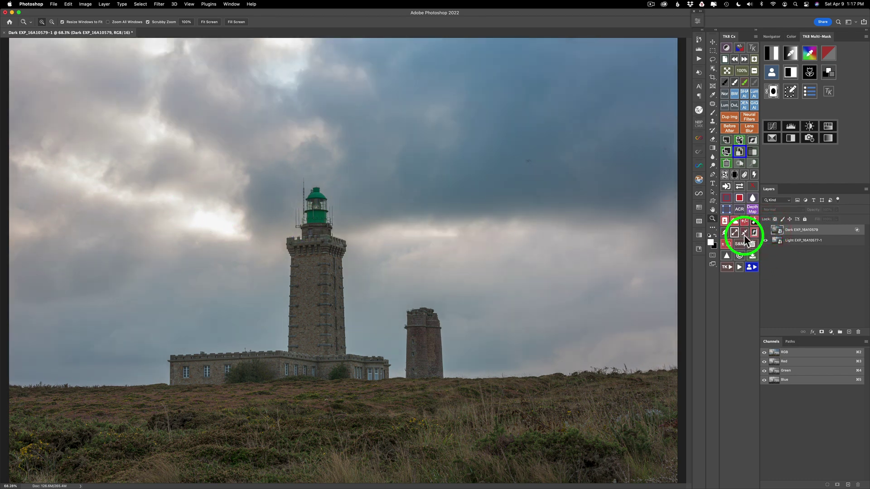
click(765, 231)
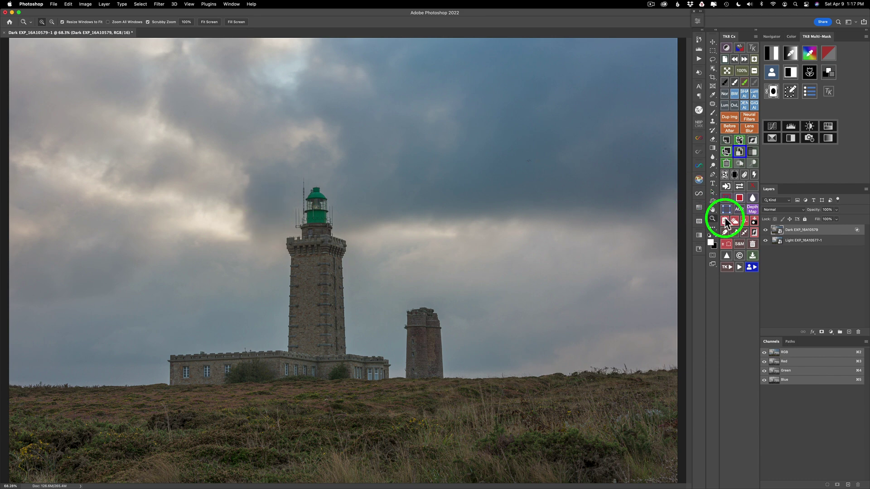
click(766, 231)
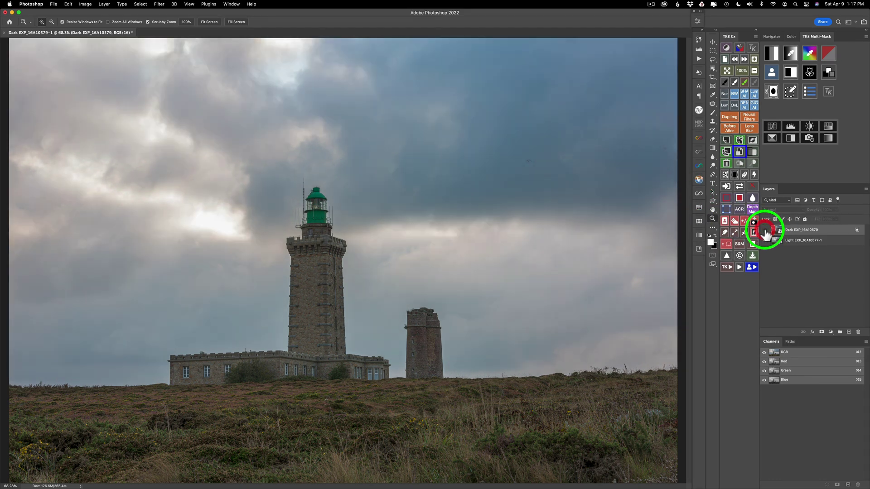
click(765, 231)
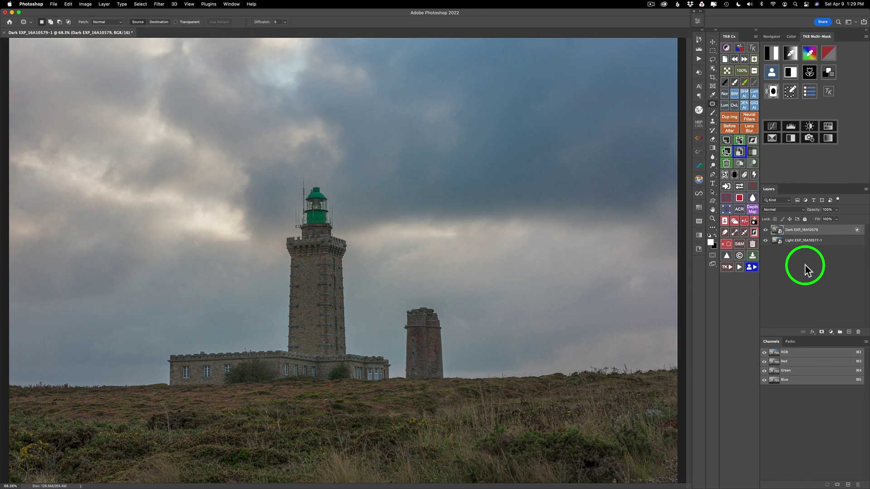
double_click(776, 231)
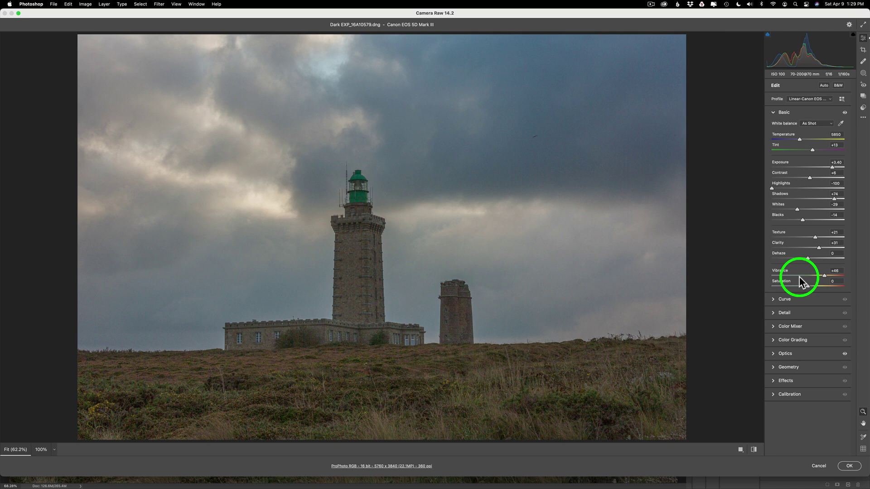
click(820, 467)
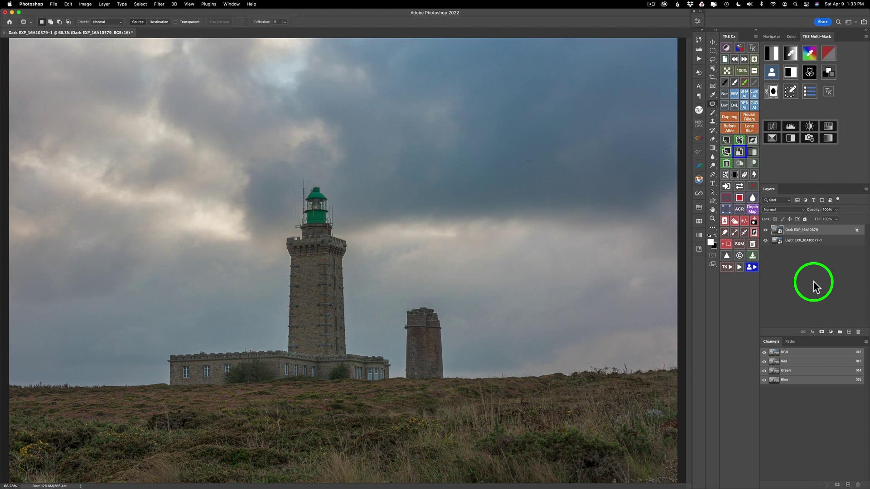
Build the third midtones luminosity mask and add a Color Grading adjustment layer with it above the dark exposure layer
click(772, 53)
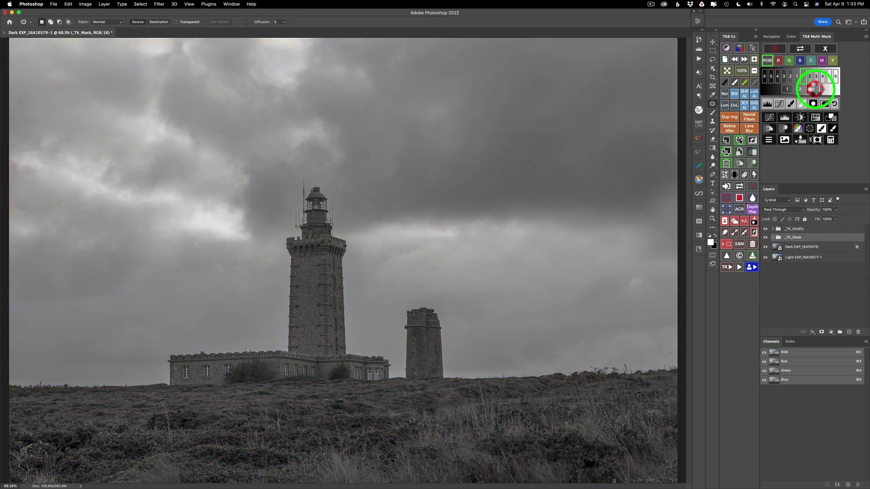
click(814, 89)
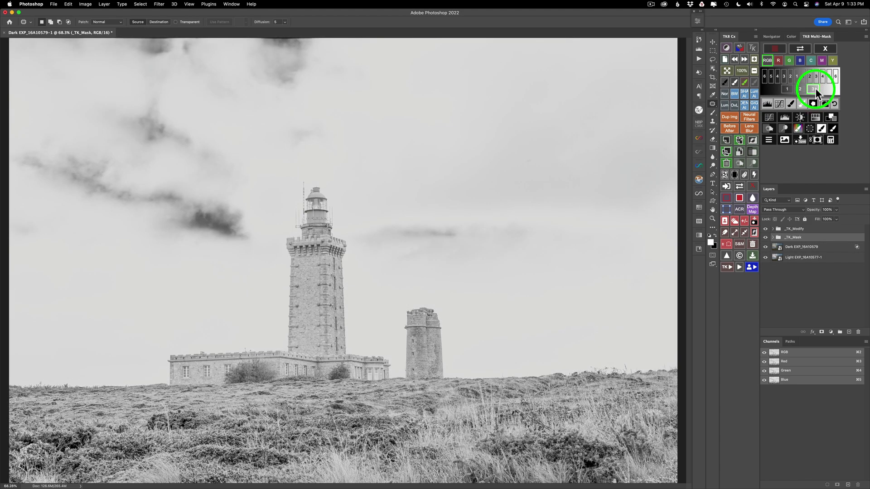
click(832, 119)
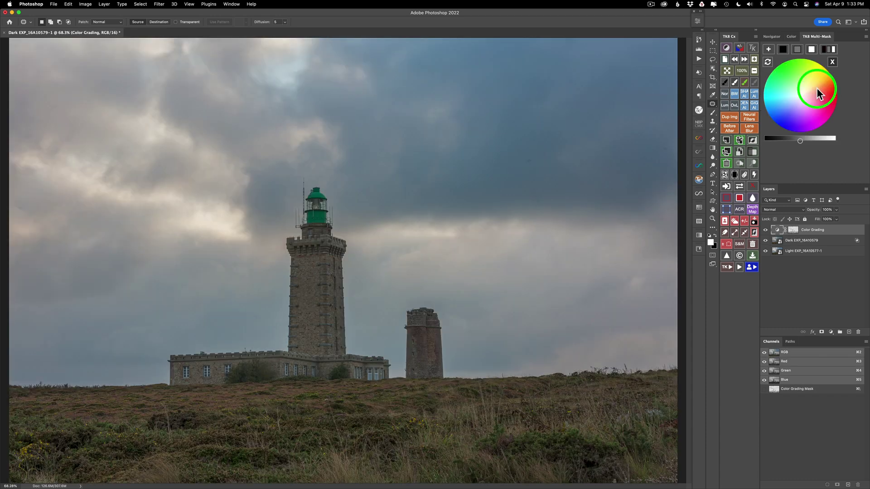
Brighten the highlights slightly and darken the shadows slightly in the Color Grading adjustment
click(811, 49)
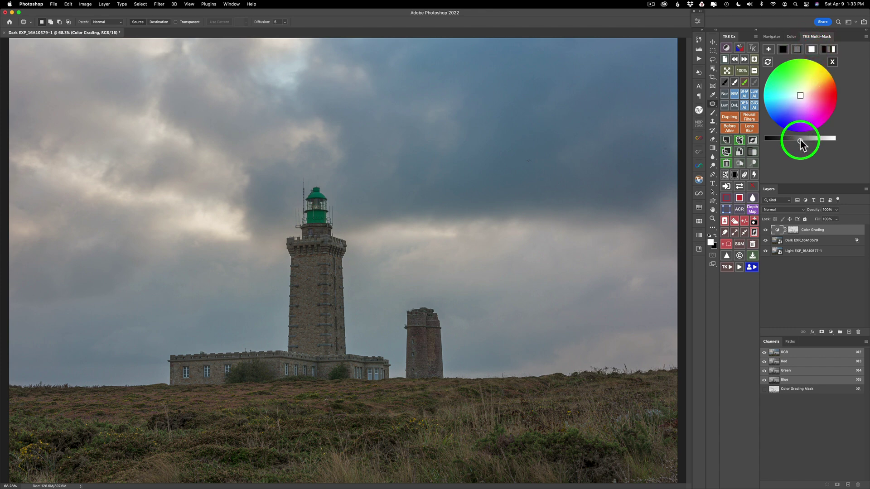
drag(800, 142, 808, 143)
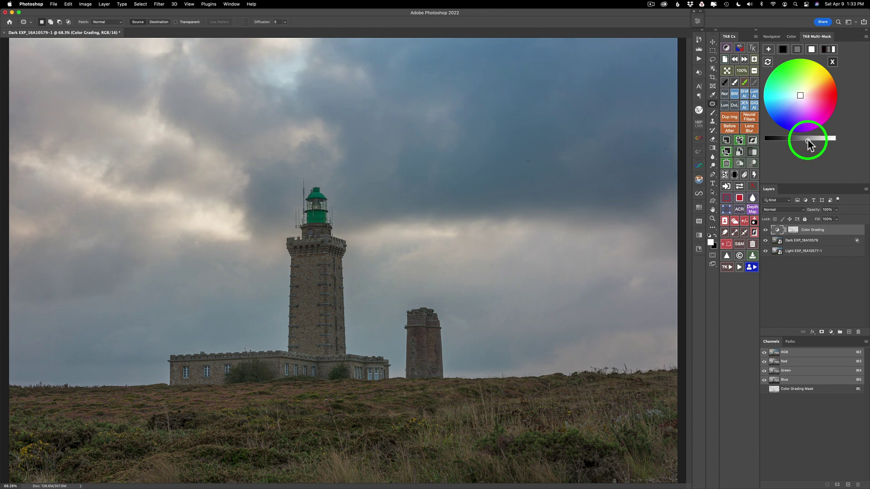
click(783, 49)
click(801, 141)
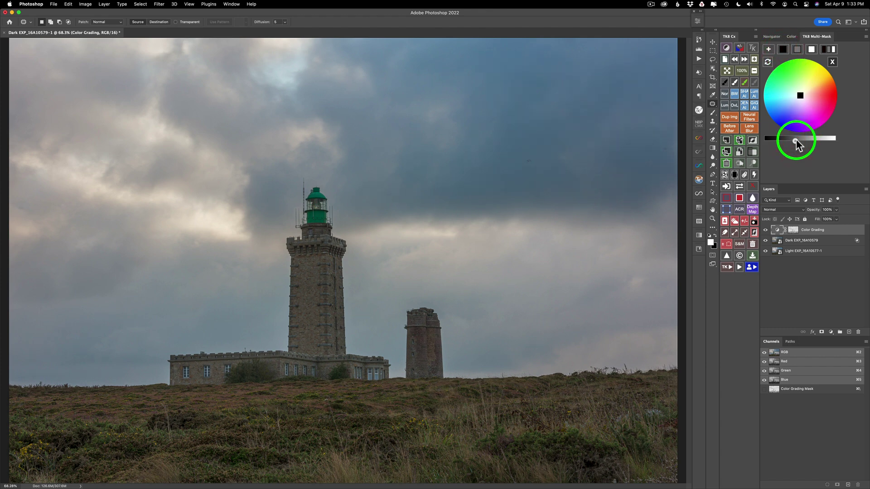
Brighten the midtones slightly in the Color Grading adjustment and compare the image with its layer hidden and shown
click(795, 49)
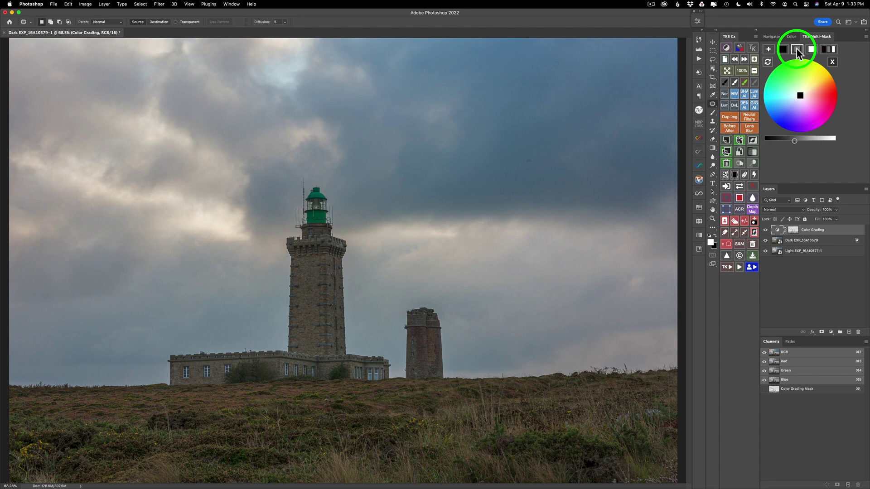
drag(798, 141, 808, 141)
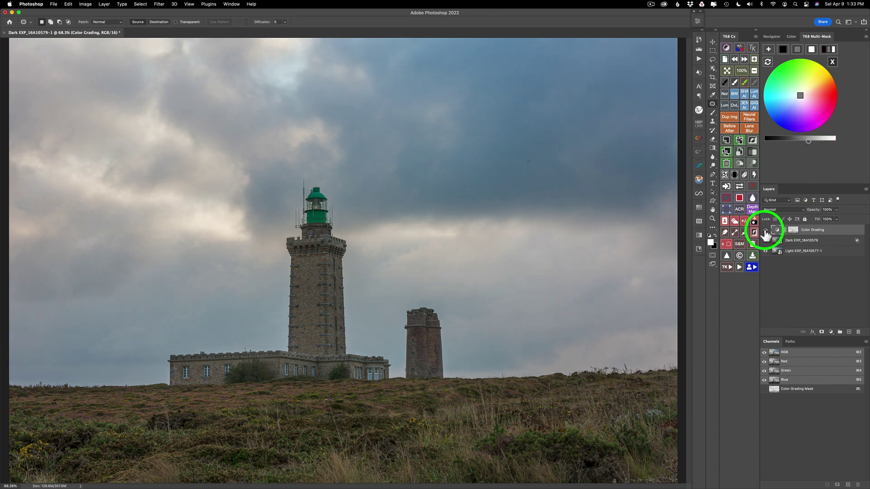
click(766, 230)
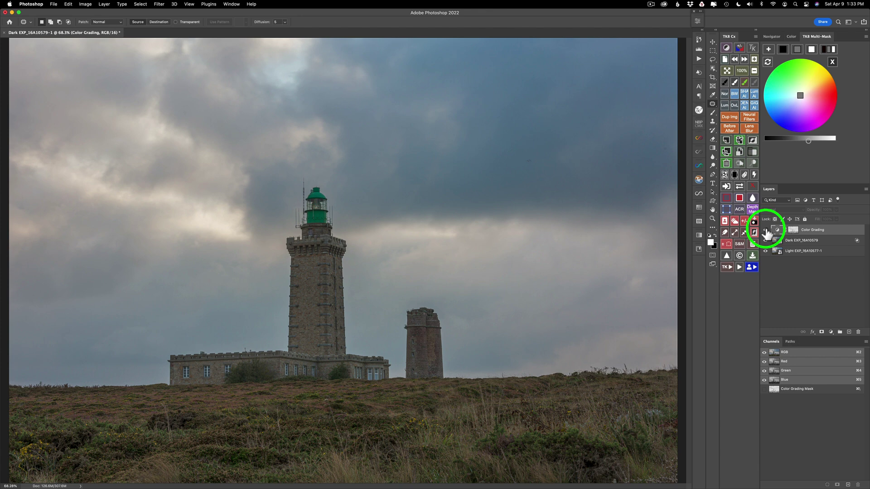
click(766, 230)
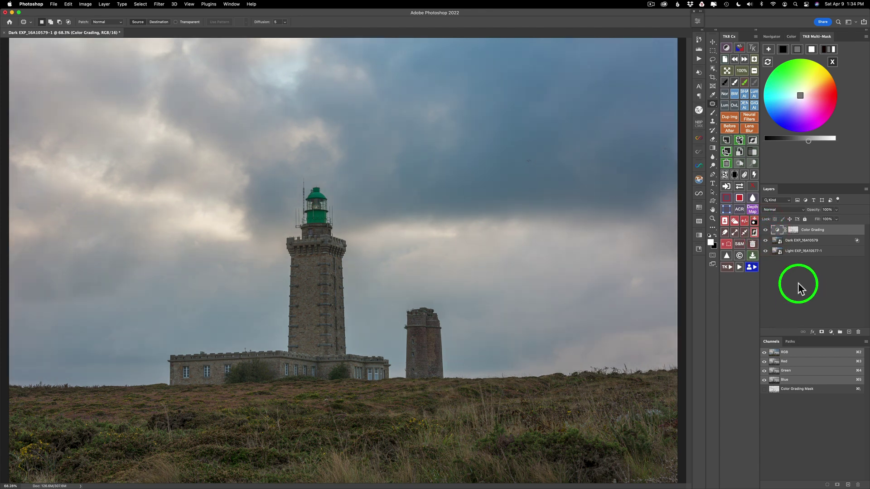